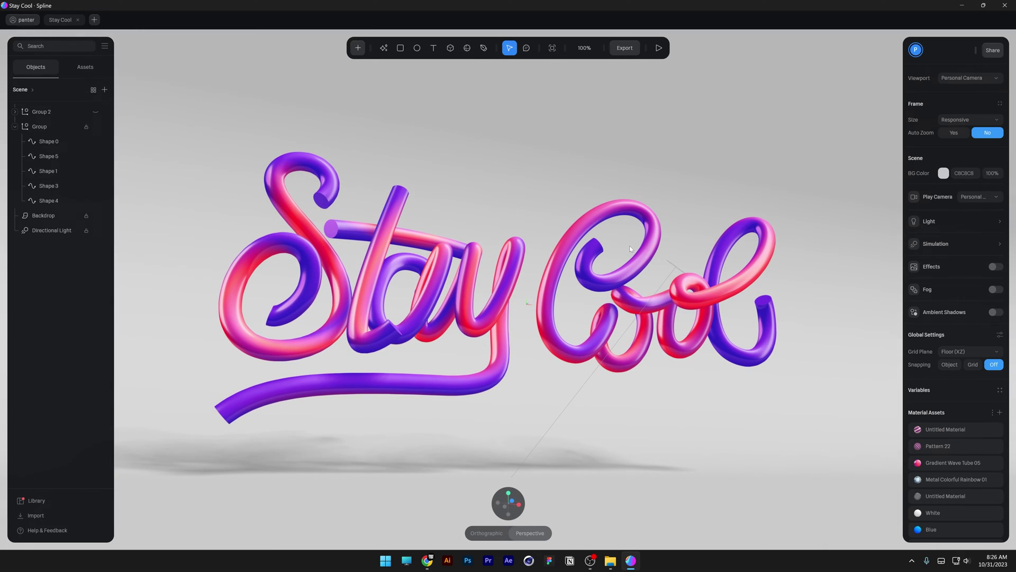
pyautogui.keyDown('alt'); pyautogui.moveTo(630, 245); pyautogui.dragTo(623, 282); pyautogui.keyUp('alt')
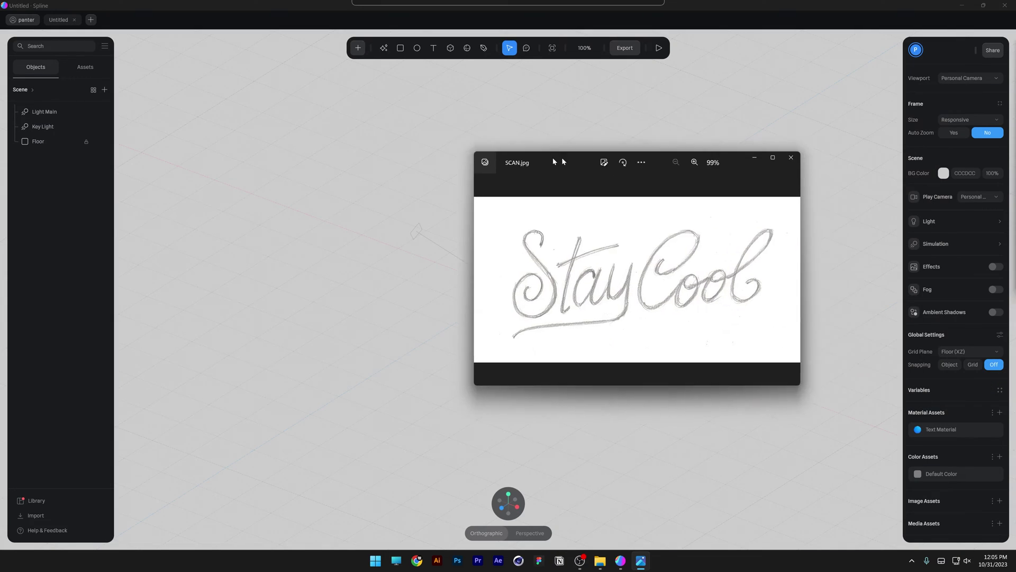
pyautogui.moveTo(561, 157); pyautogui.dragTo(429, 164)
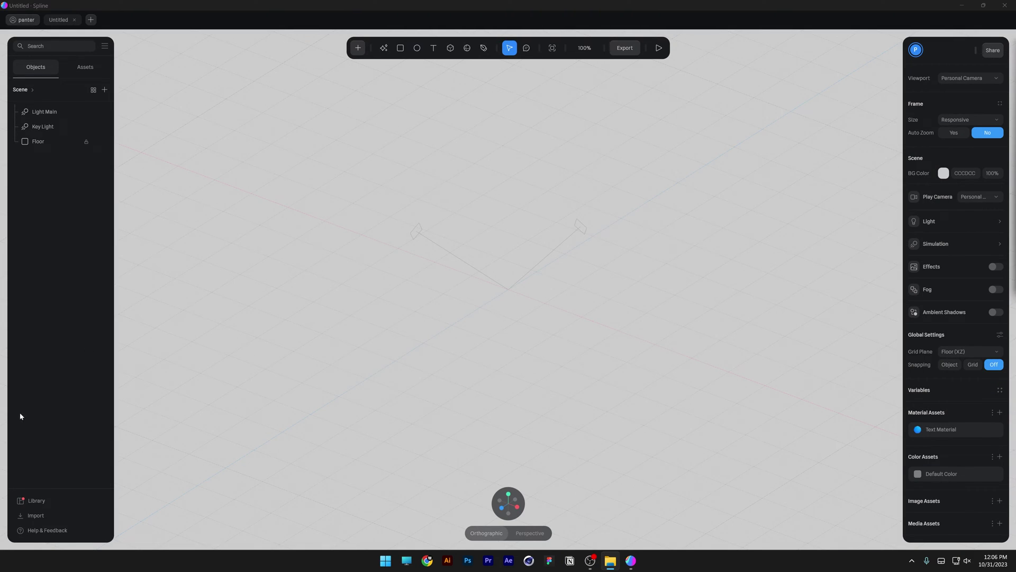
# Step: Import the SCAN.jpg sketch image into the scene and face it in the front view
pyautogui.click(36, 516)
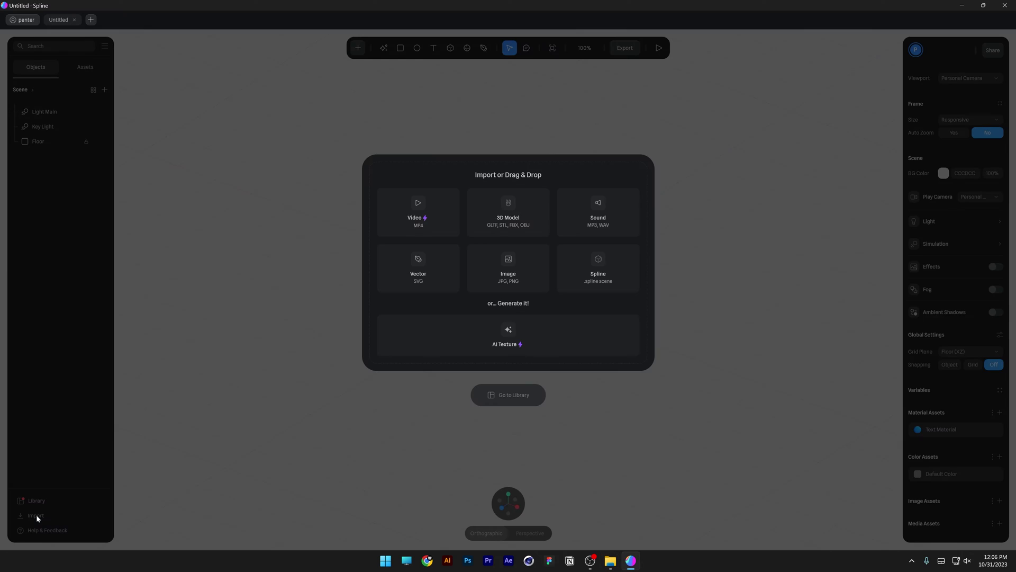
pyautogui.click(529, 266)
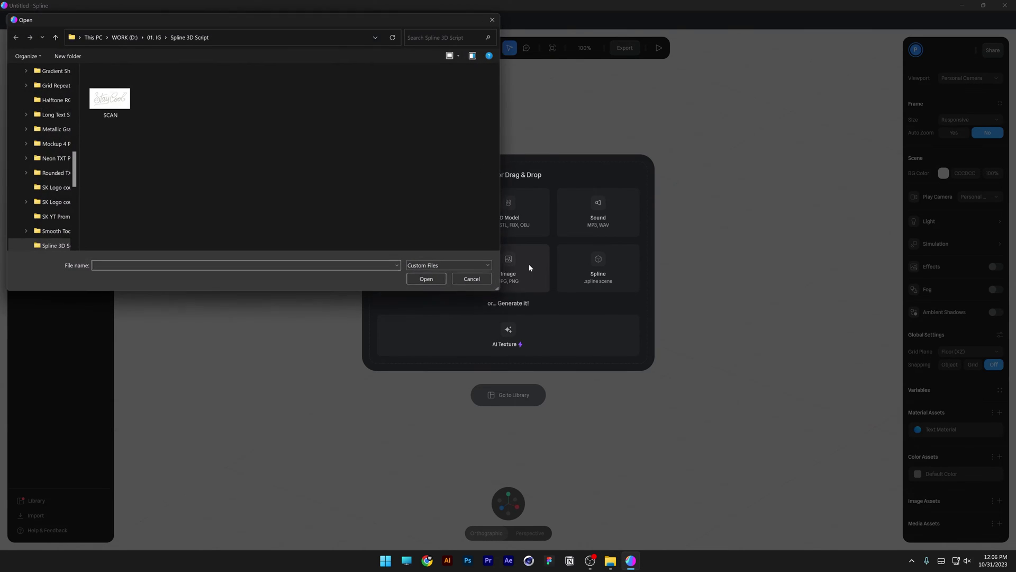
pyautogui.doubleClick(108, 97)
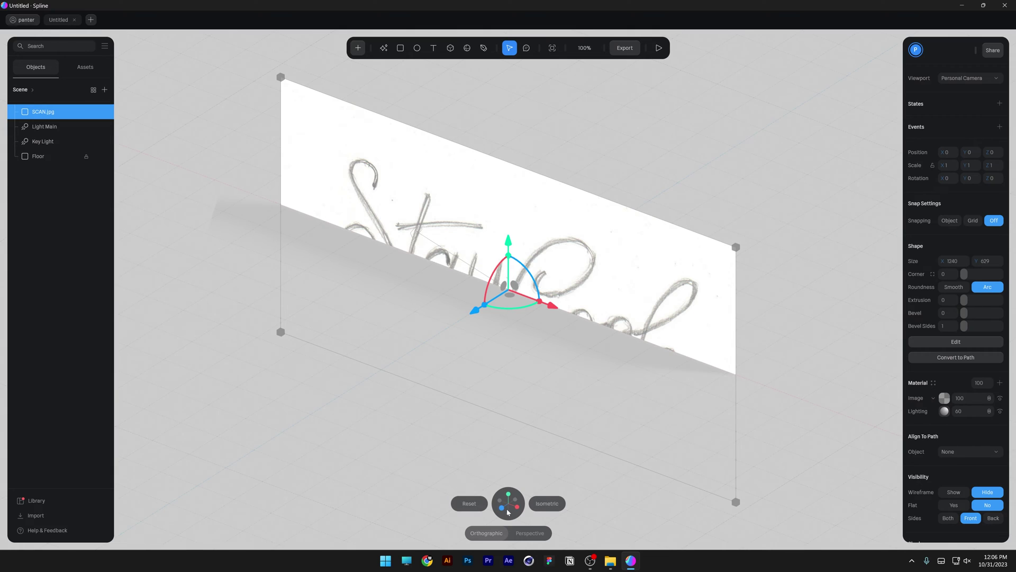
pyautogui.click(502, 509)
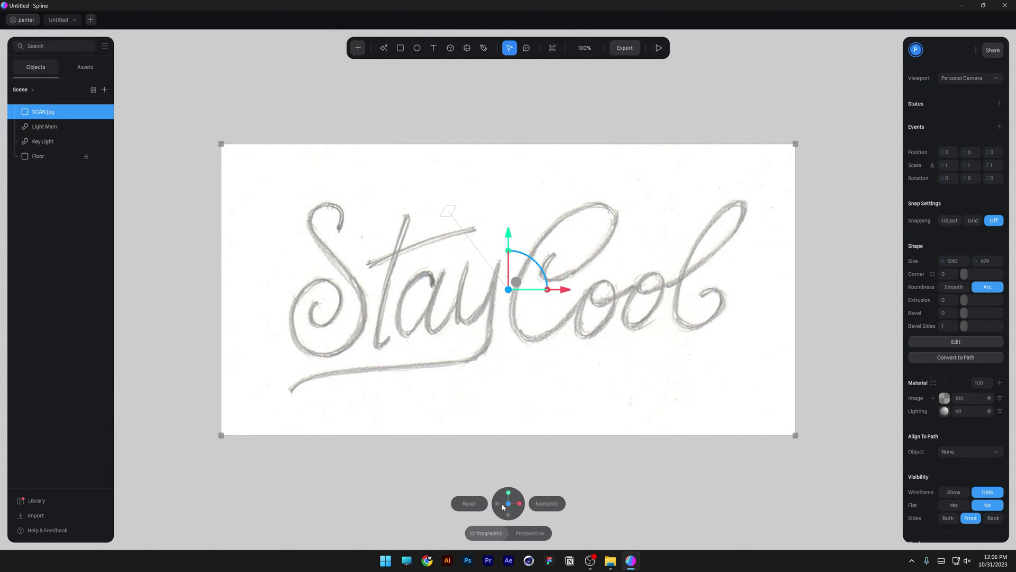
# Step: Start a path at the inner end of the S's upper curl and trace the curl over to its outer side with smooth curve points
pyautogui.scroll(-1, 544, 318)
pyautogui.moveTo(183, 132); pyautogui.dragTo(567, 249, button='middle')
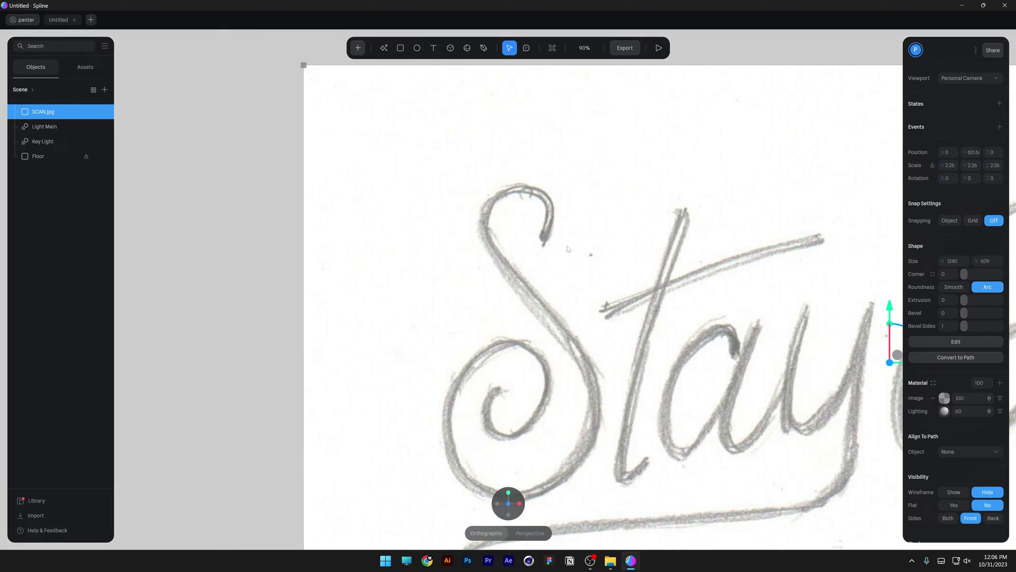
pyautogui.scroll(5, 567, 249)
pyautogui.click(358, 49)
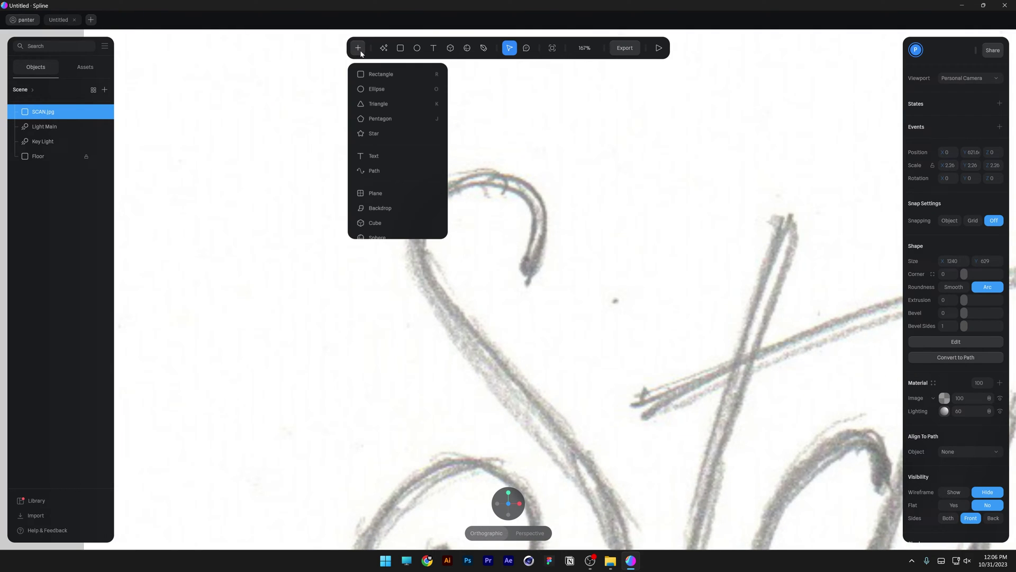
pyautogui.click(391, 171)
pyautogui.moveTo(527, 269); pyautogui.dragTo(549, 247)
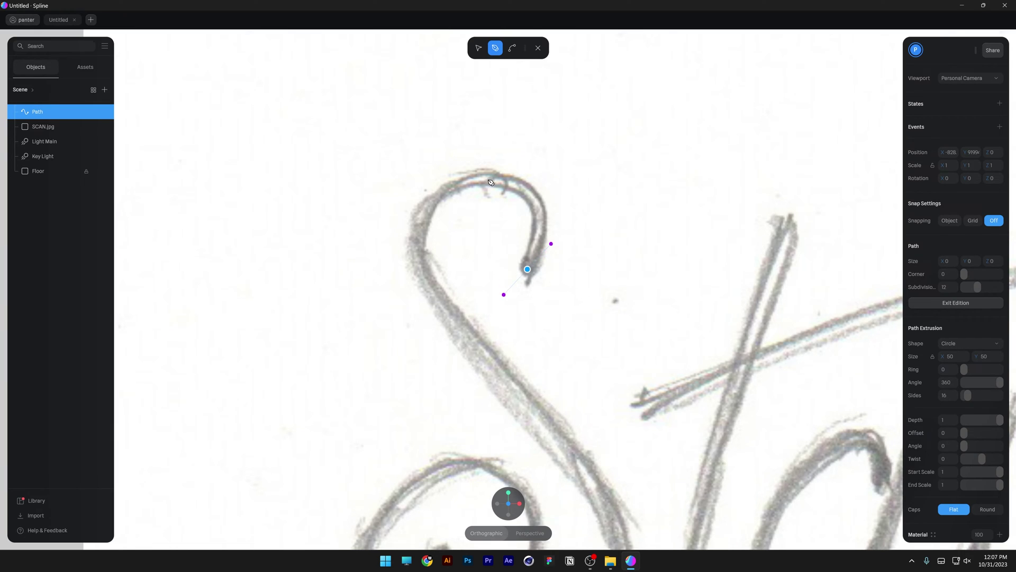
pyautogui.moveTo(489, 181); pyautogui.dragTo(438, 171)
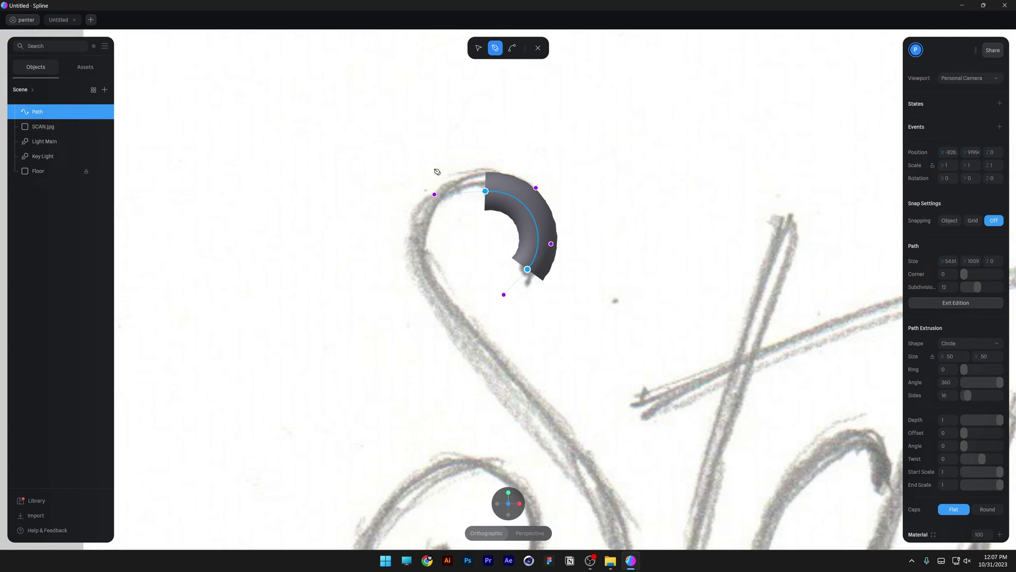
pyautogui.moveTo(535, 382); pyautogui.dragTo(520, 278, button='middle')
pyautogui.moveTo(402, 233); pyautogui.dragTo(402, 265)
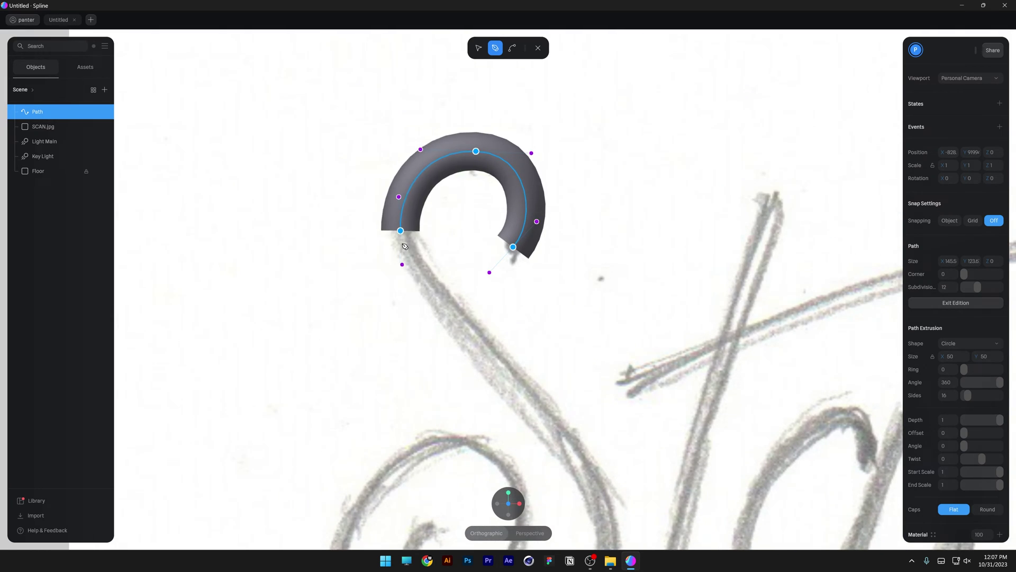
# Step: Continue the path down the S's diagonal stroke and around its lower bend to the base with two more curve points
pyautogui.scroll(-3, 463, 249)
pyautogui.moveTo(583, 390); pyautogui.dragTo(586, 314, button='middle')
pyautogui.moveTo(569, 350); pyautogui.dragTo(563, 433)
pyautogui.moveTo(456, 469); pyautogui.dragTo(399, 467)
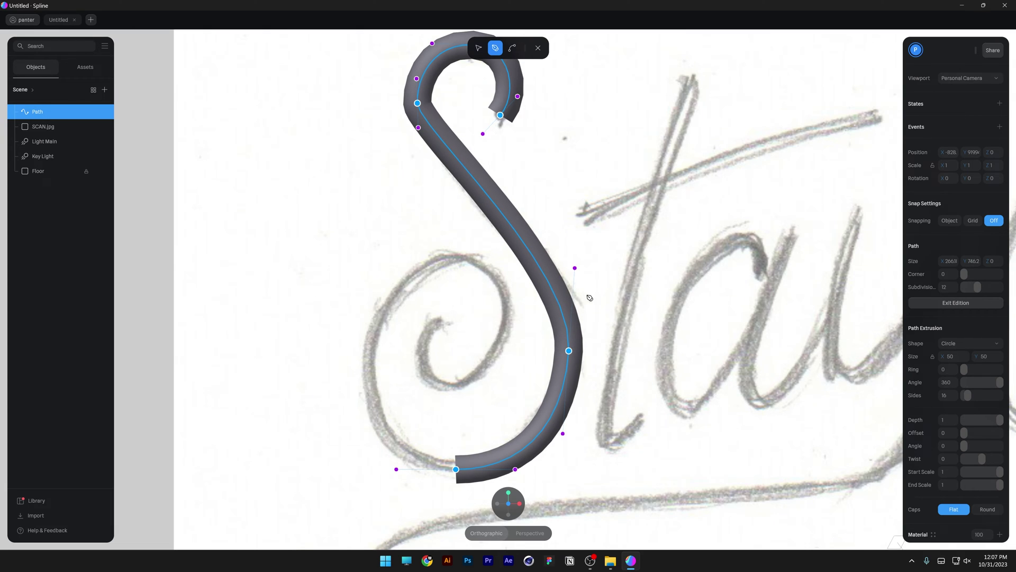
pyautogui.scroll(2, 583, 285)
pyautogui.moveTo(556, 244); pyautogui.dragTo(544, 309, button='middle')
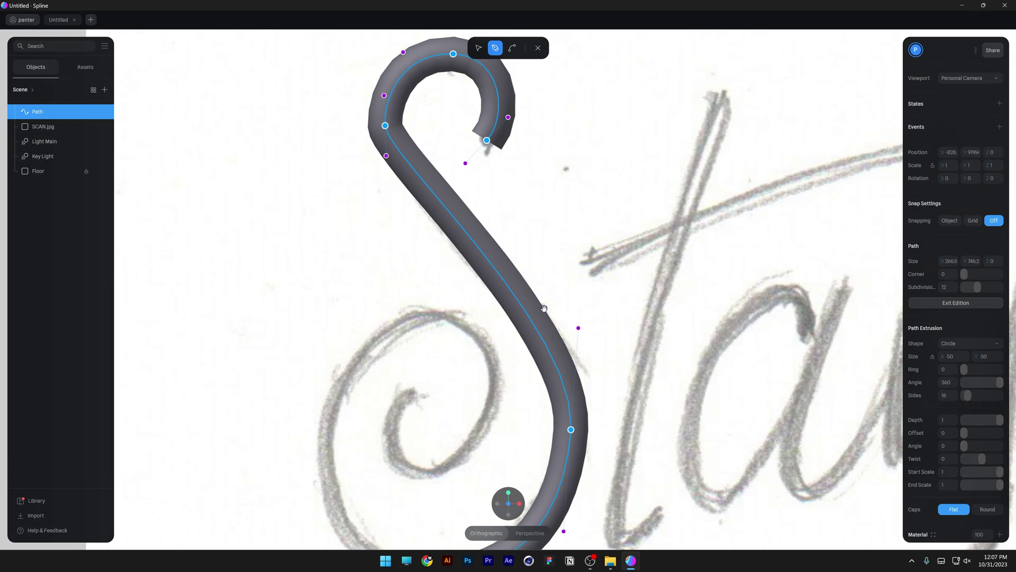
pyautogui.moveTo(416, 353)
pyautogui.mouseDown(button='middle')
pyautogui.moveTo(447, 304)
pyautogui.moveTo(474, 295)
pyautogui.mouseUp(button='middle')
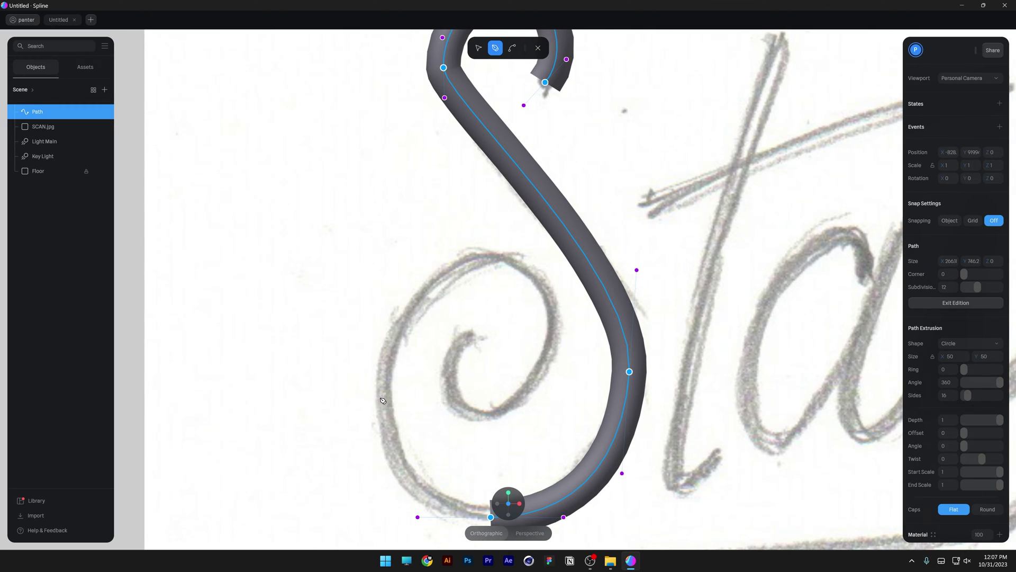
pyautogui.scroll(-2, 398, 394)
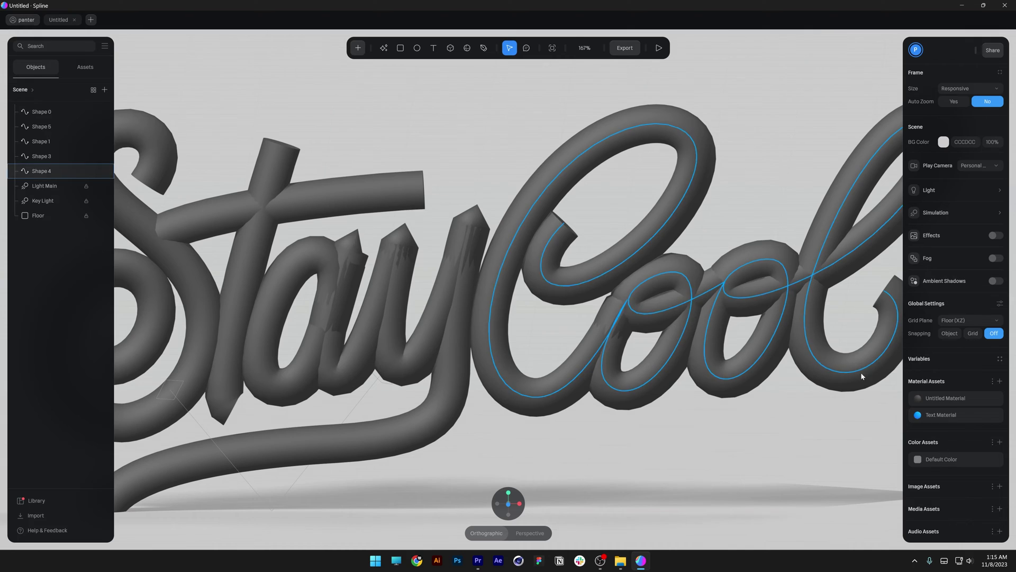
# Step: Select all five lettering paths and set their path extrusion size to 43 by 43
pyautogui.moveTo(875, 457); pyautogui.dragTo(156, 71)
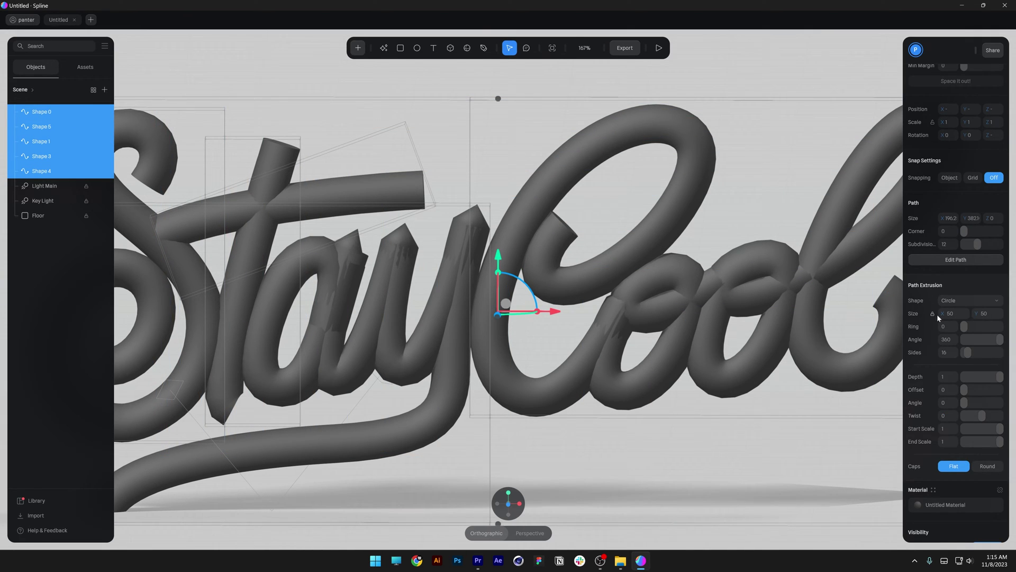
pyautogui.moveTo(946, 315)
pyautogui.mouseDown()
pyautogui.moveTo(934, 314)
pyautogui.moveTo(966, 315)
pyautogui.moveTo(942, 314)
pyautogui.mouseUp()
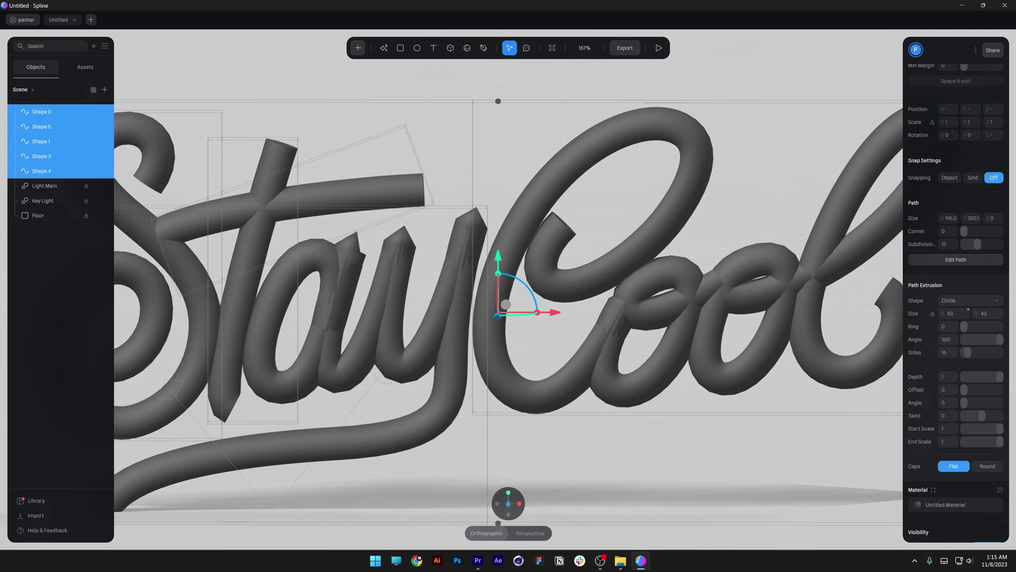
pyautogui.click(457, 196)
# Step: Round the pointed upper tip of the y in Stay by pulling out curve handles, and angle the handles in depth to separate the strokes
pyautogui.scroll(7, 456, 196)
pyautogui.moveTo(459, 200); pyautogui.dragTo(504, 294, button='middle')
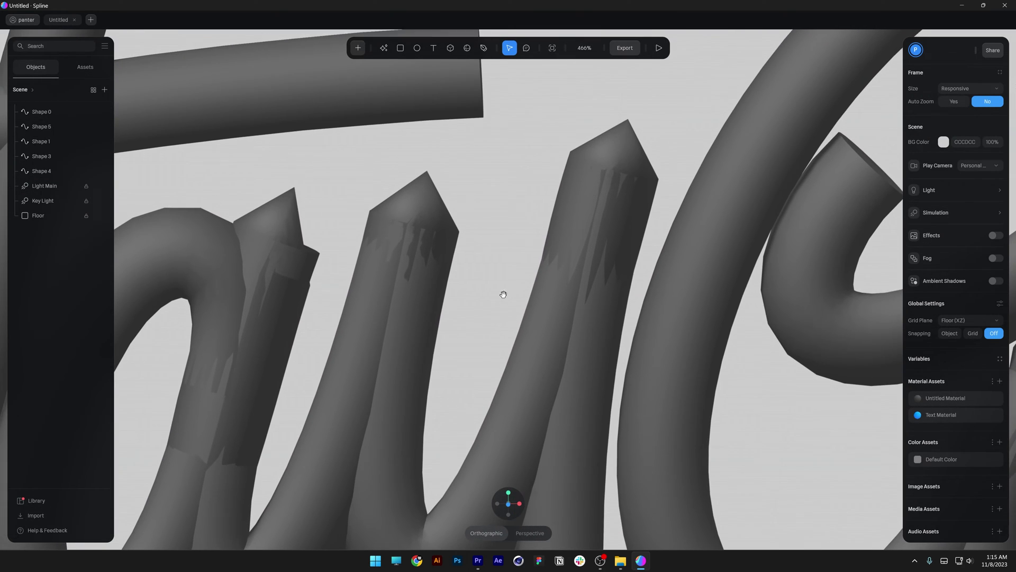
pyautogui.moveTo(504, 294); pyautogui.dragTo(472, 238)
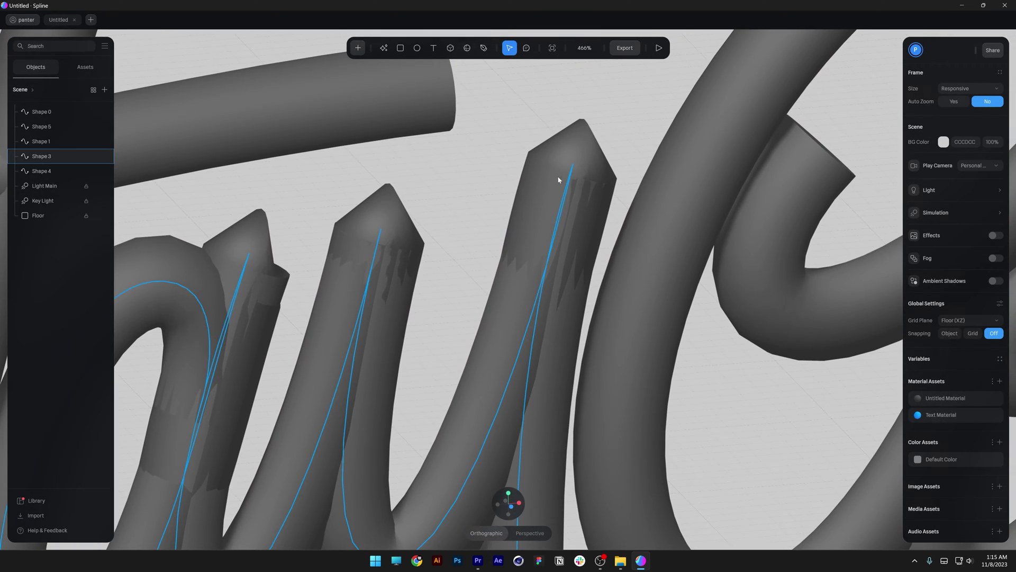
pyautogui.doubleClick(573, 167)
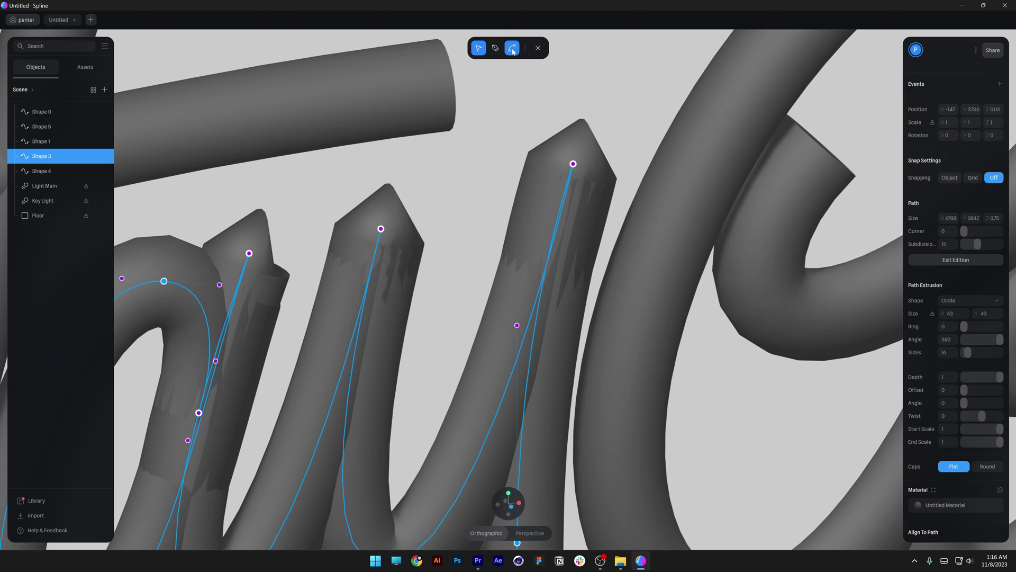
pyautogui.click(512, 50)
pyautogui.moveTo(573, 164); pyautogui.dragTo(506, 121)
pyautogui.keyDown('alt'); pyautogui.moveTo(599, 127); pyautogui.dragTo(676, 209); pyautogui.keyUp('alt')
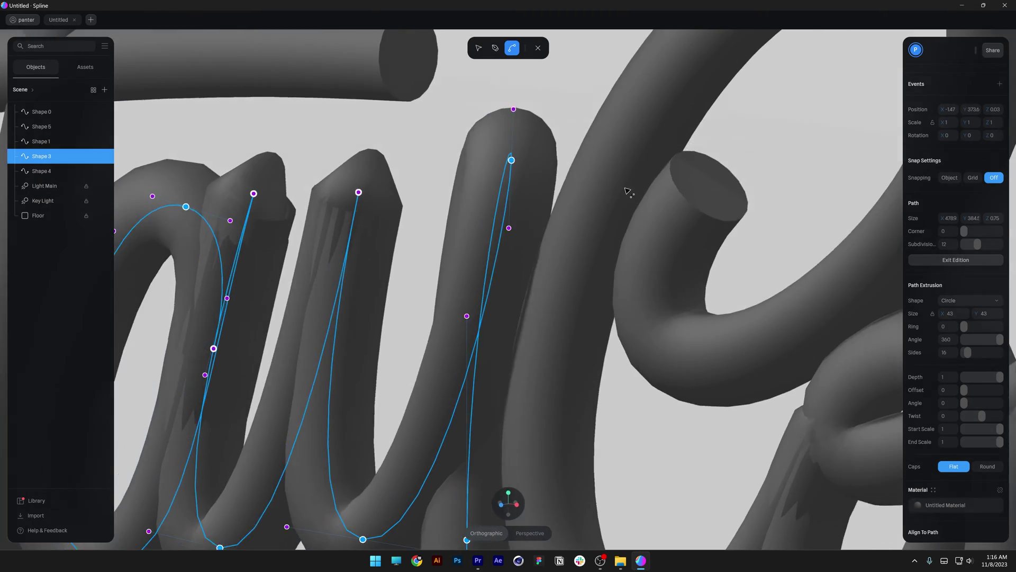
pyautogui.keyDown('alt'); pyautogui.moveTo(625, 188); pyautogui.dragTo(595, 185); pyautogui.keyUp('alt')
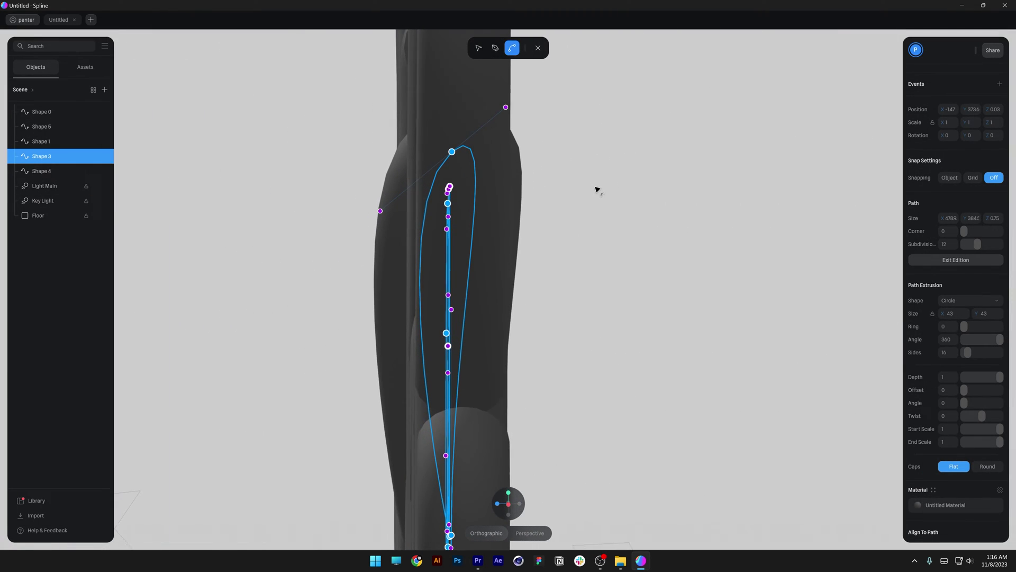
pyautogui.moveTo(382, 212); pyautogui.dragTo(351, 132)
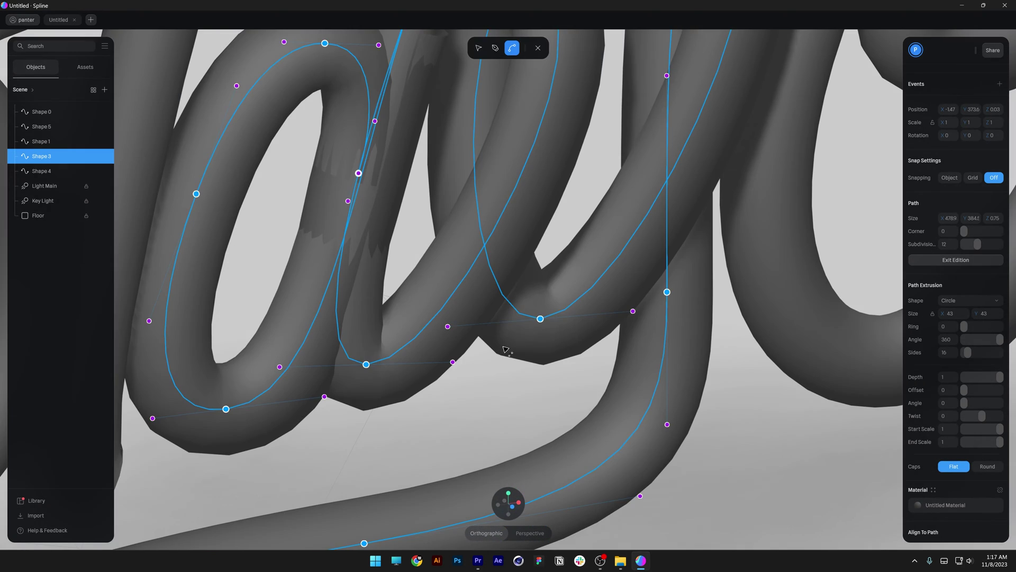
# Step: Shift the path point at the bottom of the a's final stroke in depth to separate the overlapping tubes, and finish editing Shape 3
pyautogui.moveTo(467, 372); pyautogui.dragTo(511, 366, button='middle')
pyautogui.scroll(1, 511, 370)
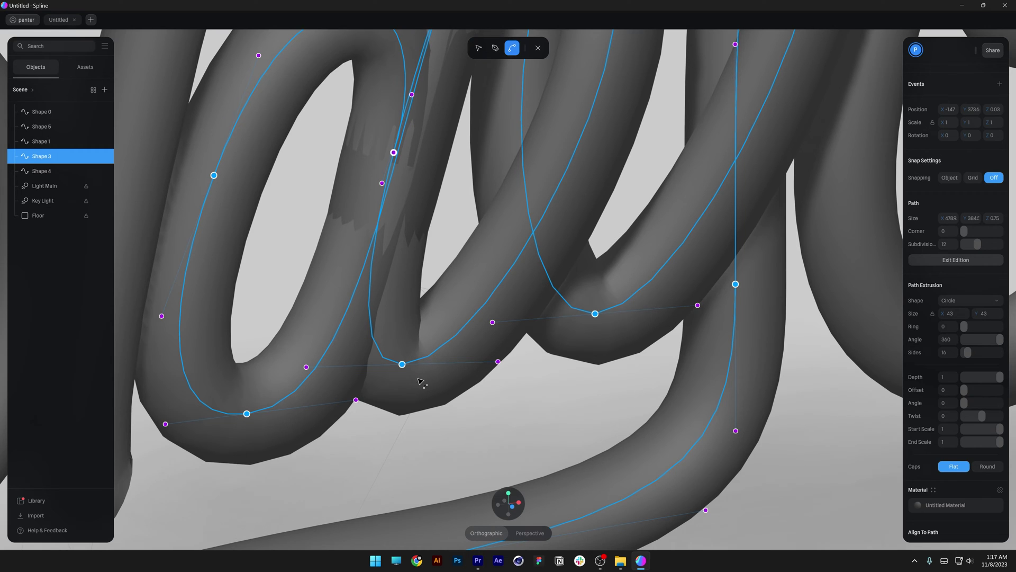
pyautogui.click(479, 48)
pyautogui.click(403, 365)
pyautogui.keyDown('alt'); pyautogui.moveTo(422, 367); pyautogui.dragTo(458, 370); pyautogui.keyUp('alt')
pyautogui.moveTo(465, 407); pyautogui.dragTo(524, 437)
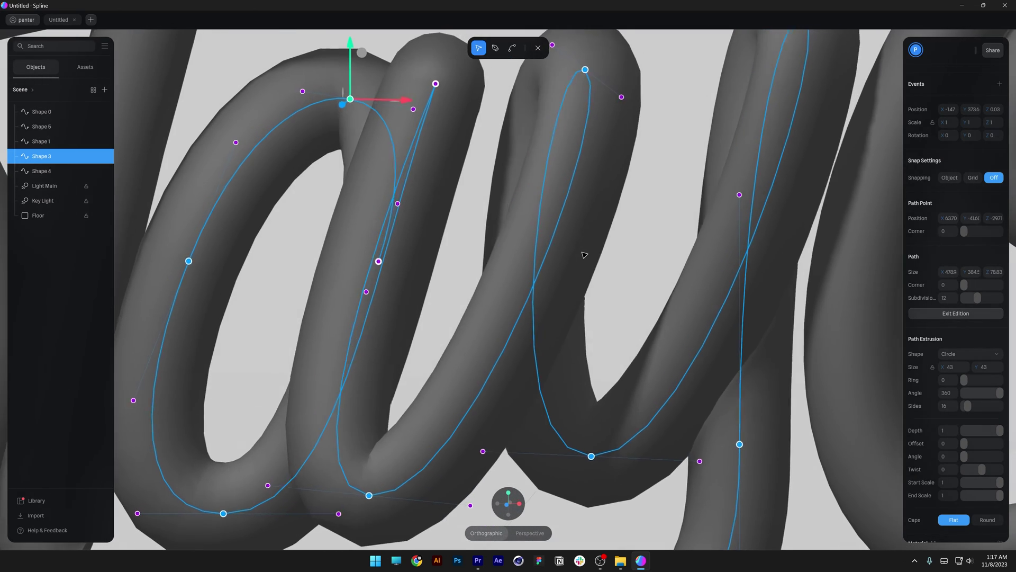
pyautogui.keyDown('alt'); pyautogui.moveTo(584, 255); pyautogui.dragTo(592, 259); pyautogui.keyUp('alt')
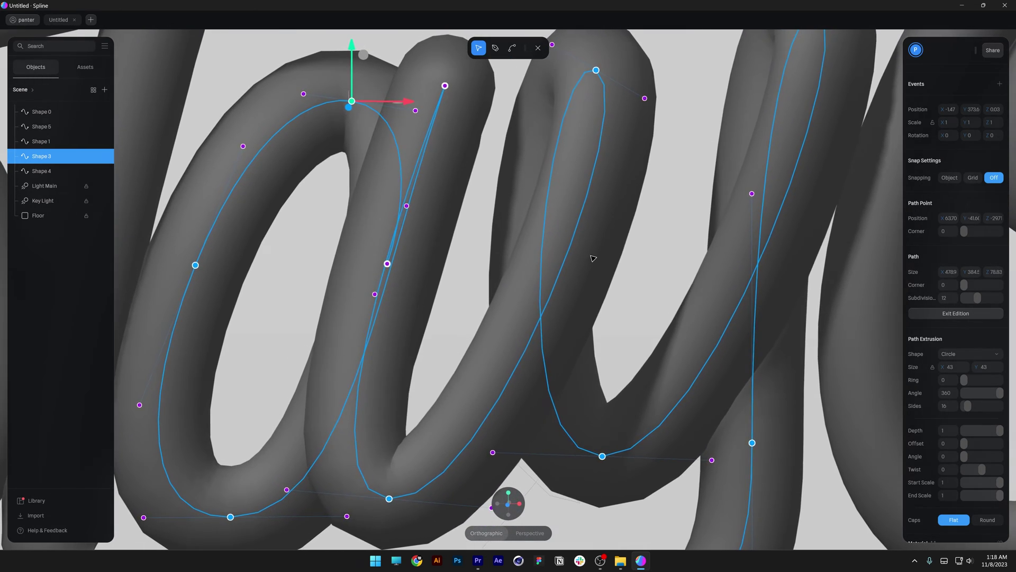
pyautogui.scroll(-6, 590, 258)
pyautogui.press('Escape')
# Step: Raise the path subdivisions of Shape 4, the Cool lettering, to 30 for smoother curves
pyautogui.moveTo(754, 176); pyautogui.dragTo(495, 194, button='middle')
pyautogui.scroll(10, 495, 194)
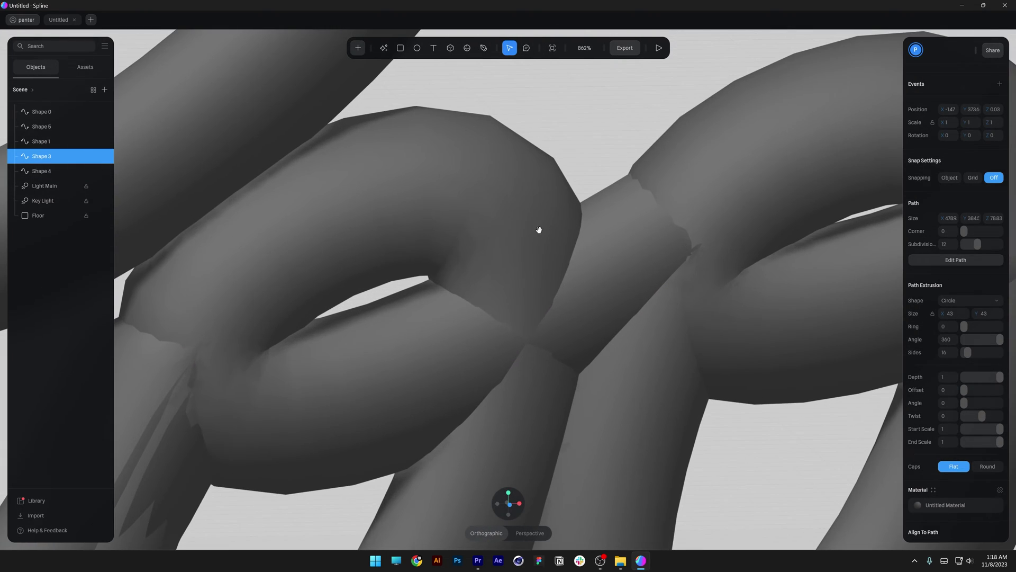
pyautogui.moveTo(539, 230); pyautogui.dragTo(502, 243, button='middle')
pyautogui.scroll(-2, 503, 244)
pyautogui.click(503, 245)
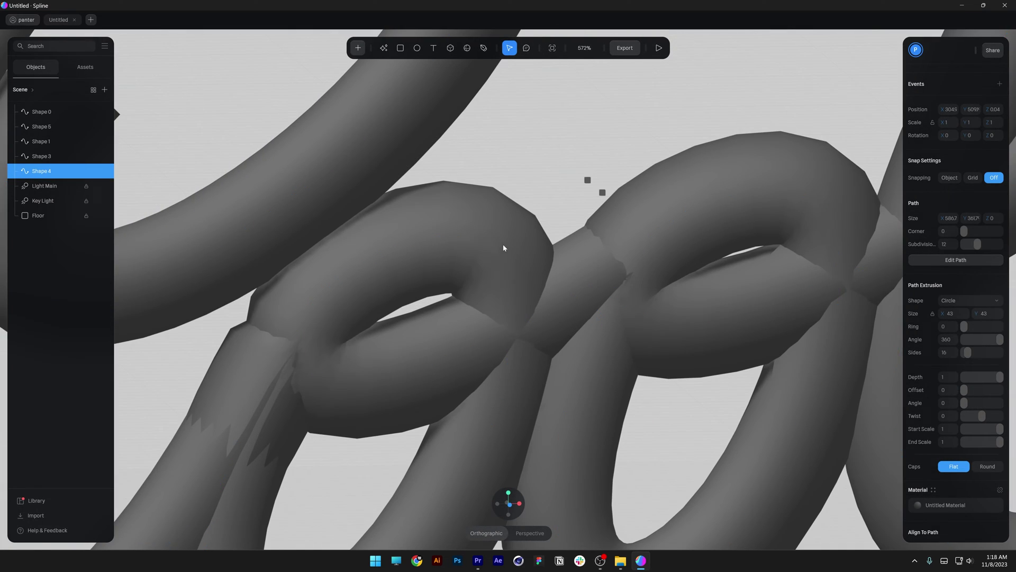
pyautogui.scroll(1, 580, 214)
pyautogui.moveTo(717, 220); pyautogui.dragTo(686, 234, button='middle')
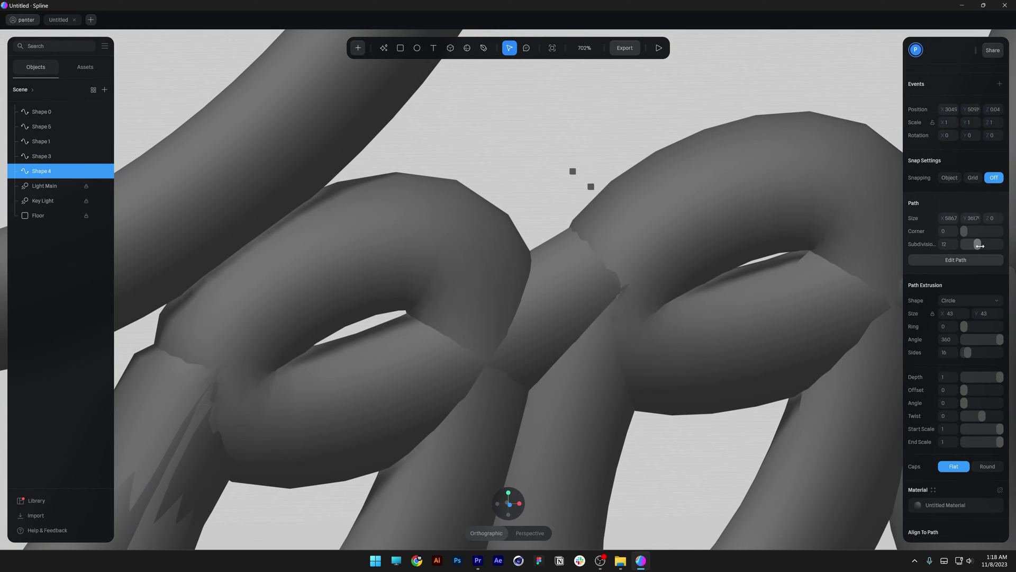
pyautogui.moveTo(980, 245); pyautogui.dragTo(1002, 245)
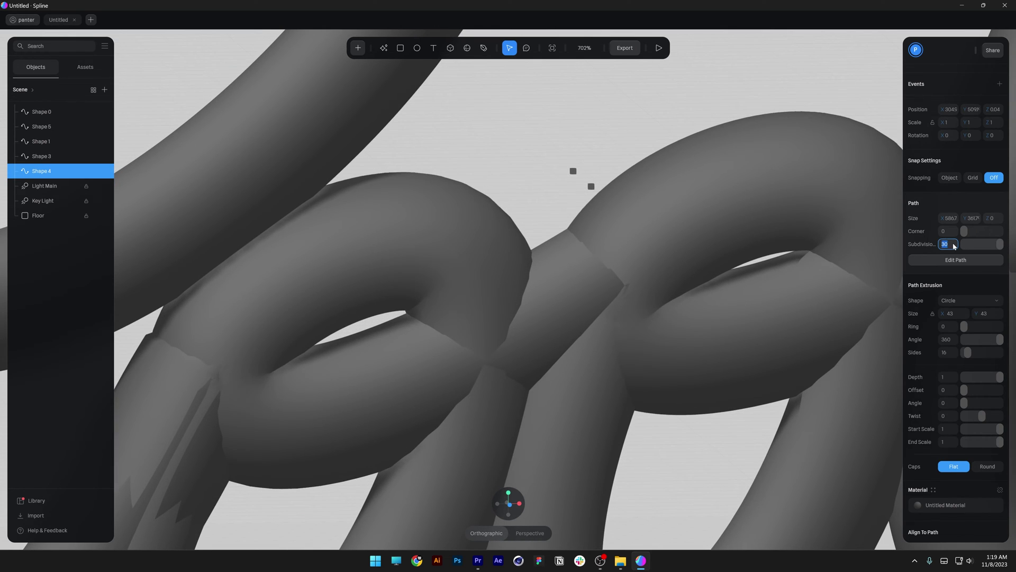
pyautogui.press('Return')
pyautogui.click(576, 193)
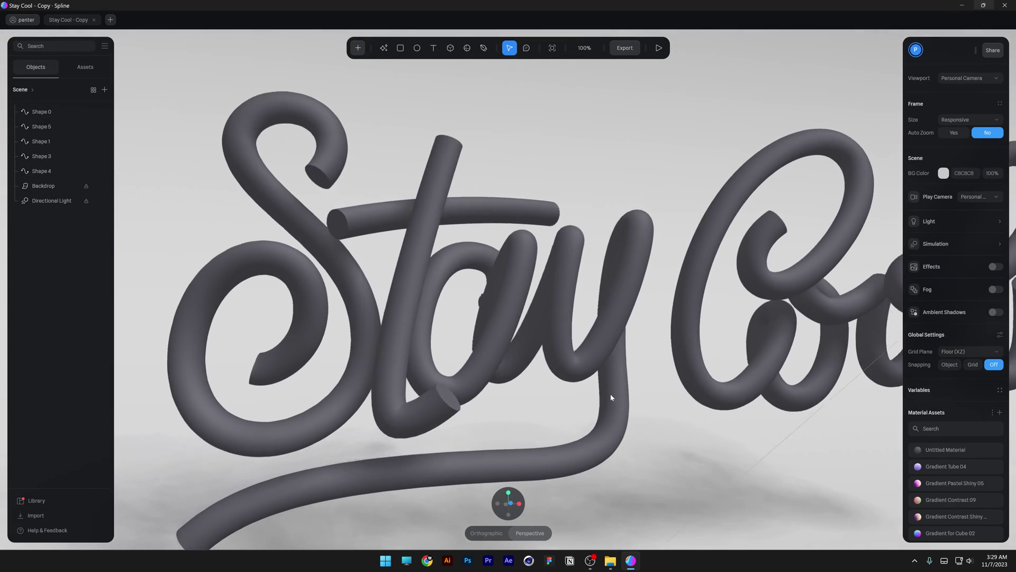
# Step: Examine the Stay Cool tube lettering in perspective from several angles and distances
pyautogui.hscroll(-3, 614, 391)
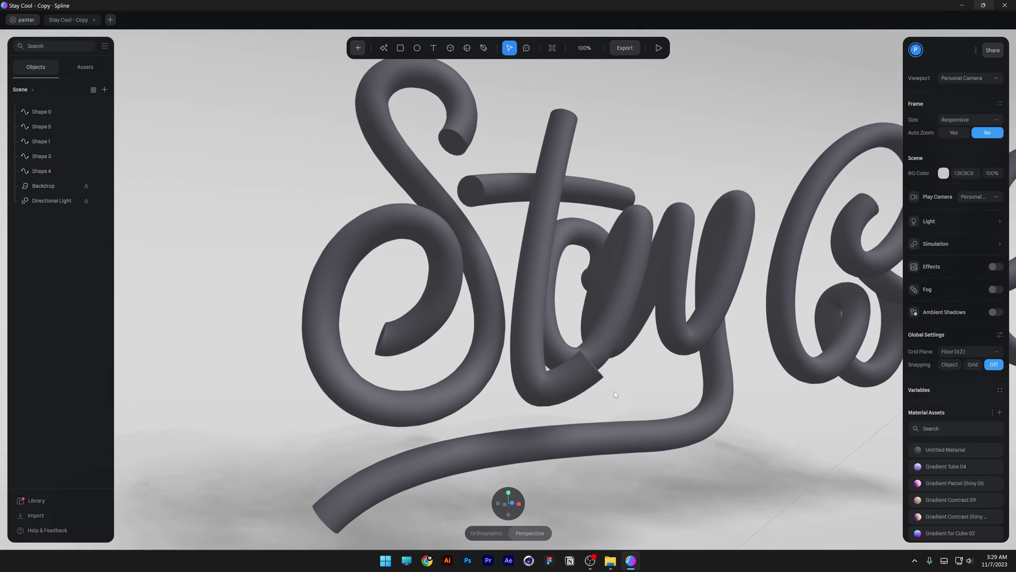
pyautogui.scroll(-4, 614, 389)
pyautogui.scroll(4, 613, 391)
pyautogui.hscroll(3, 611, 392)
pyautogui.scroll(-6, 608, 395)
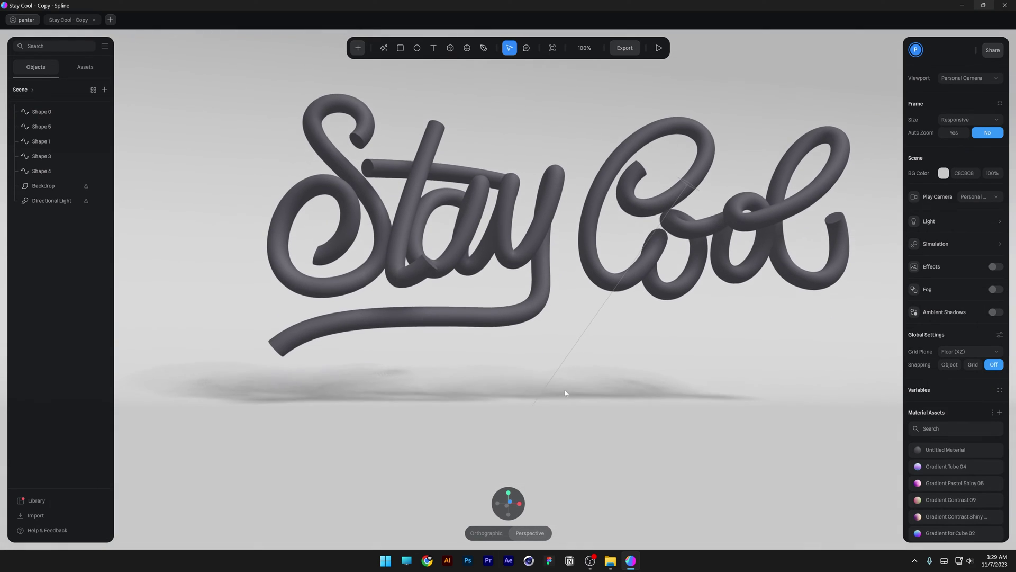
pyautogui.keyDown('alt'); pyautogui.moveTo(565, 390); pyautogui.dragTo(562, 400); pyautogui.keyUp('alt')
pyautogui.scroll(8, 561, 399)
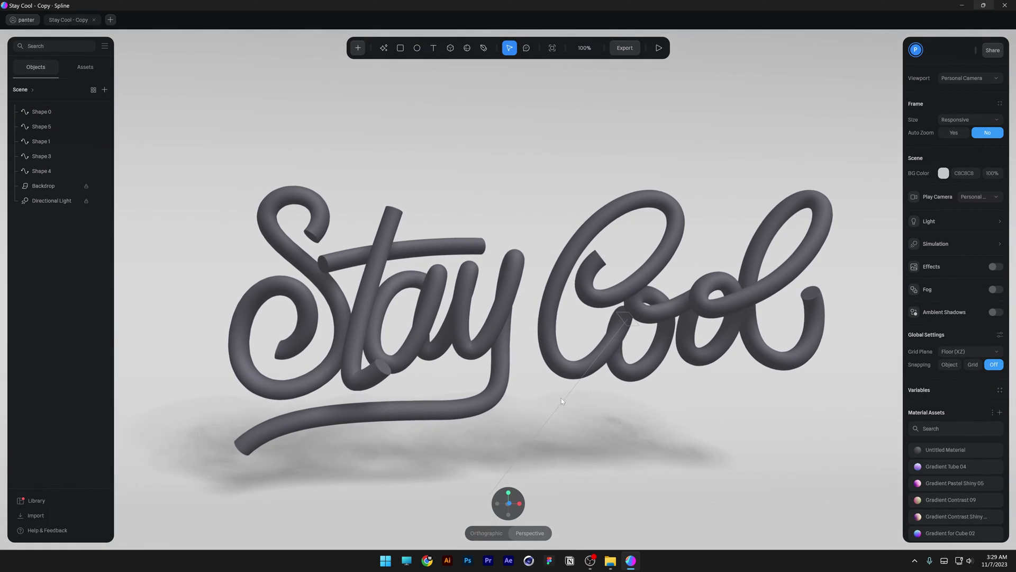
pyautogui.scroll(-3, 529, 367)
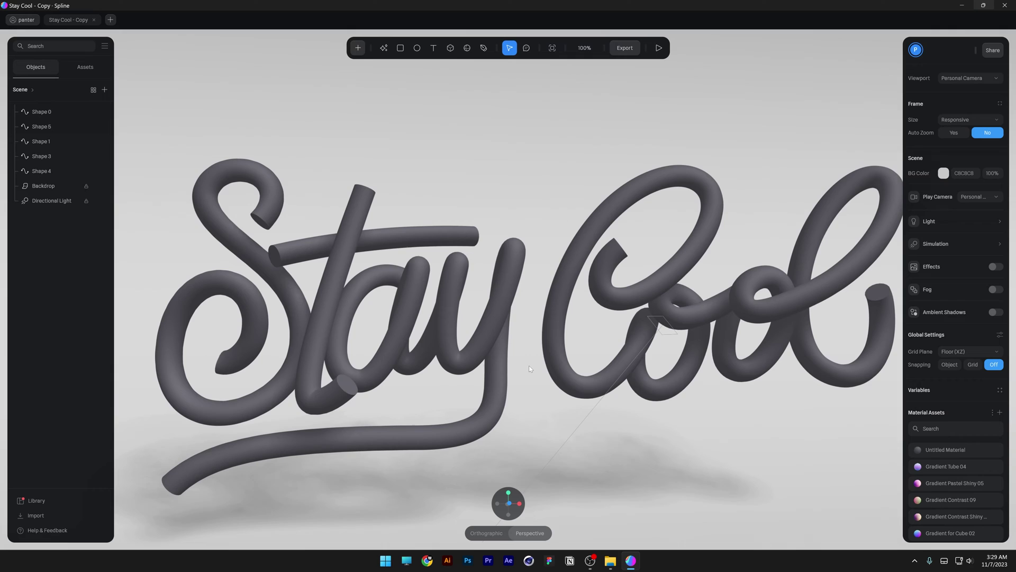
# Step: Select all five lettering shapes and try the library materials Gradient Contrast Shiny 08 and Gradient for Cube 01 on them
pyautogui.moveTo(255, 141); pyautogui.dragTo(760, 265)
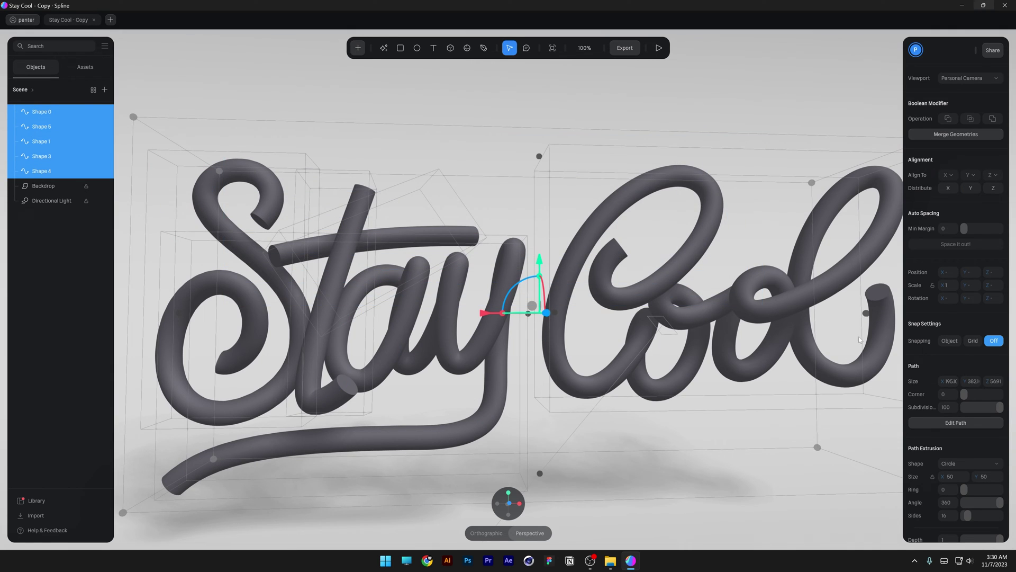
pyautogui.scroll(-6, 926, 365)
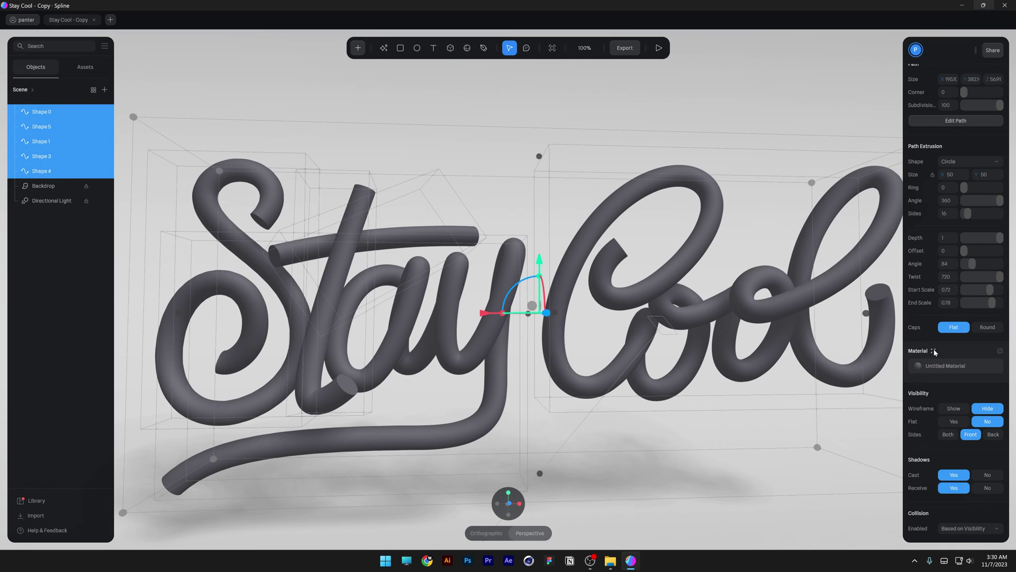
pyautogui.click(934, 351)
pyautogui.scroll(-5, 847, 310)
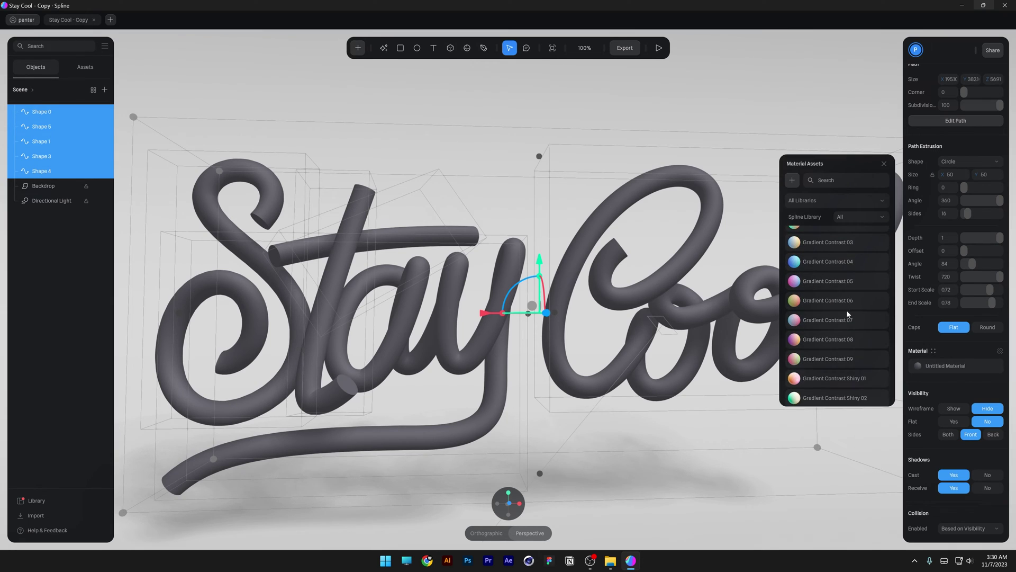
pyautogui.scroll(-5, 846, 309)
pyautogui.click(831, 256)
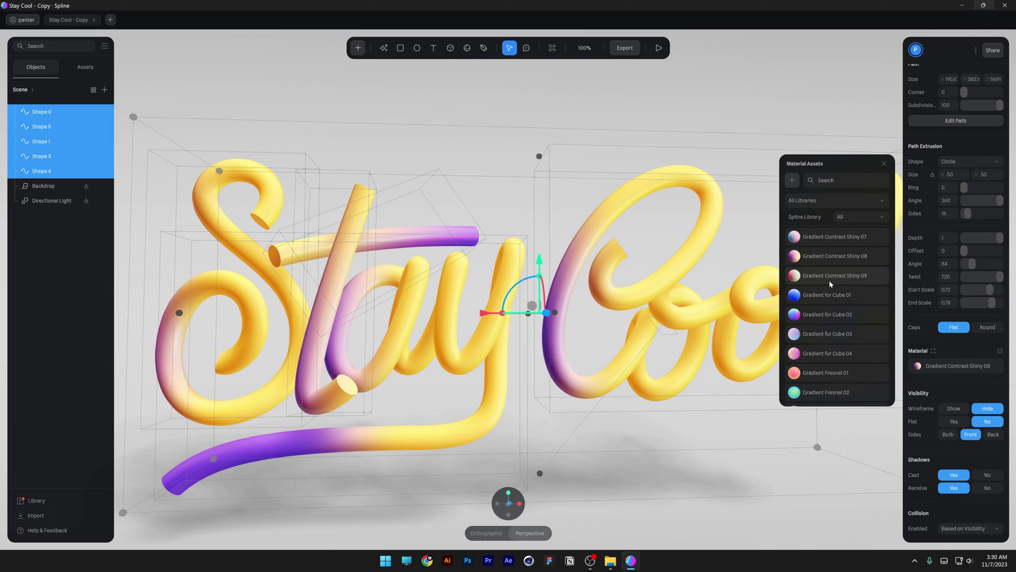
pyautogui.click(825, 295)
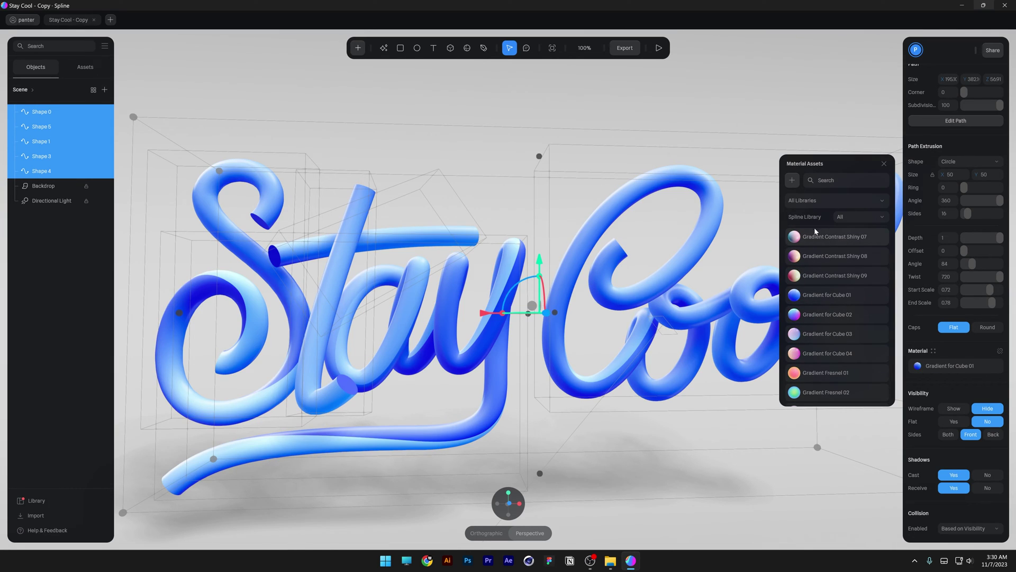
# Step: Filter the material library to Colorful Metal and apply Metal Colorful Lightings 01 to the whole lettering
pyautogui.click(853, 219)
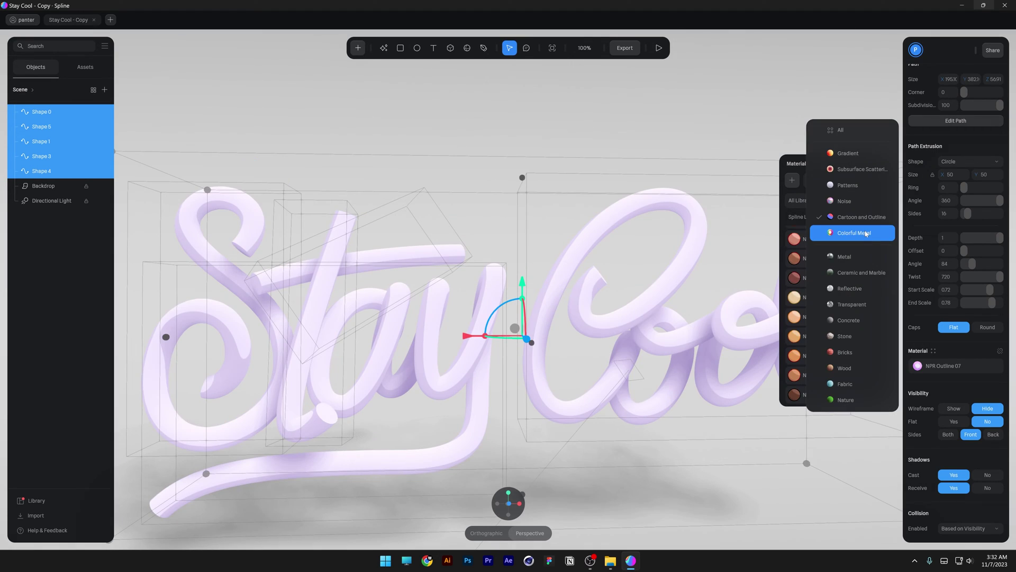
pyautogui.click(865, 230)
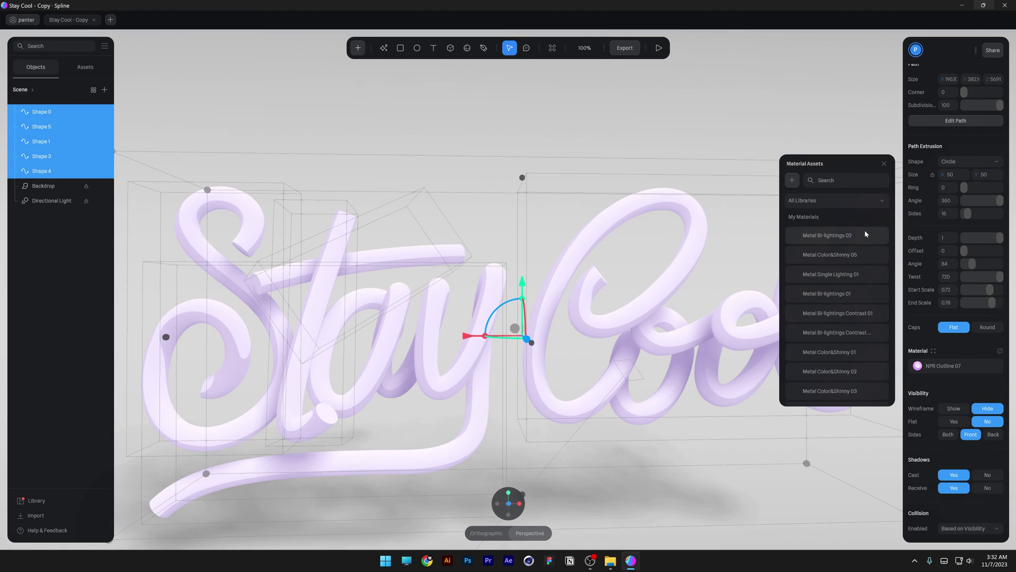
pyautogui.click(834, 238)
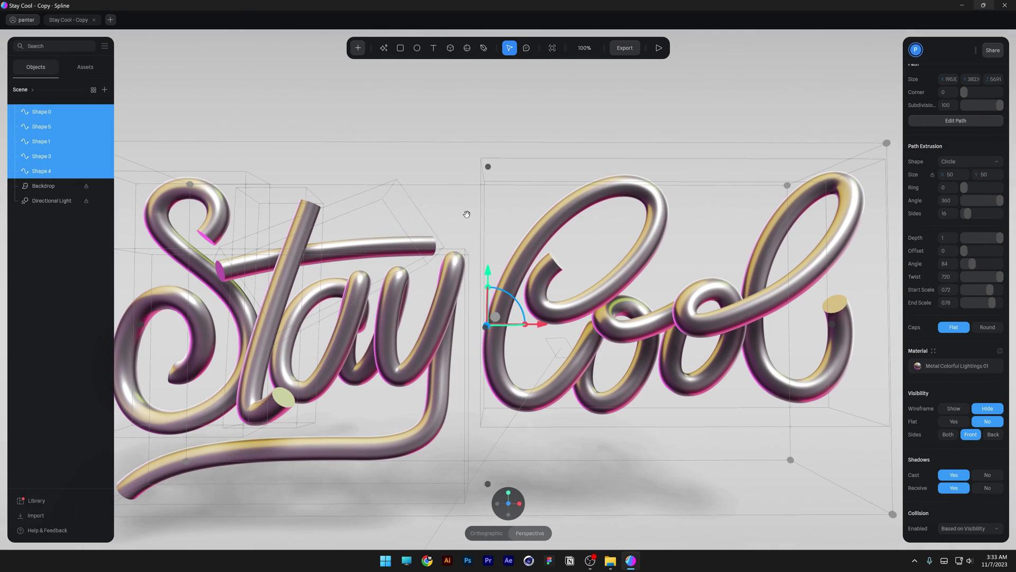
pyautogui.moveTo(467, 214); pyautogui.dragTo(484, 210)
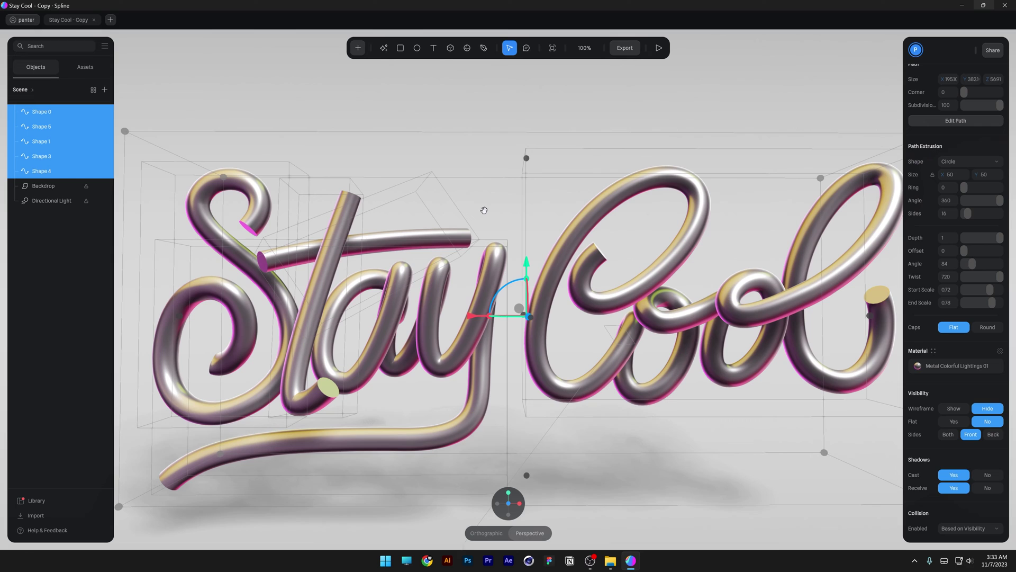
# Step: Try the Rectangle and Polygon cross-section shapes on the path extrusion of all the lettering
pyautogui.scroll(1, 948, 238)
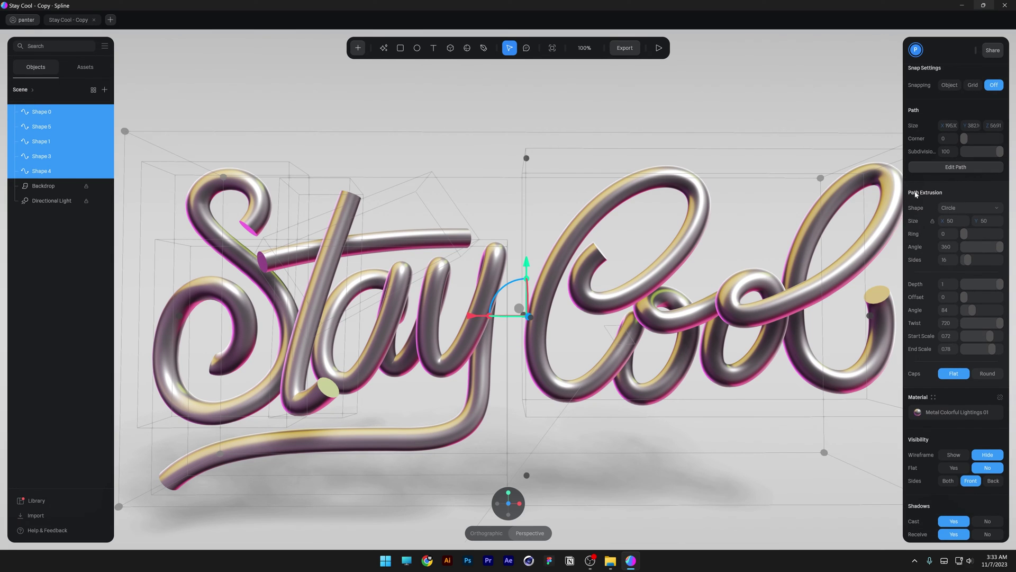
pyautogui.scroll(5, 862, 219)
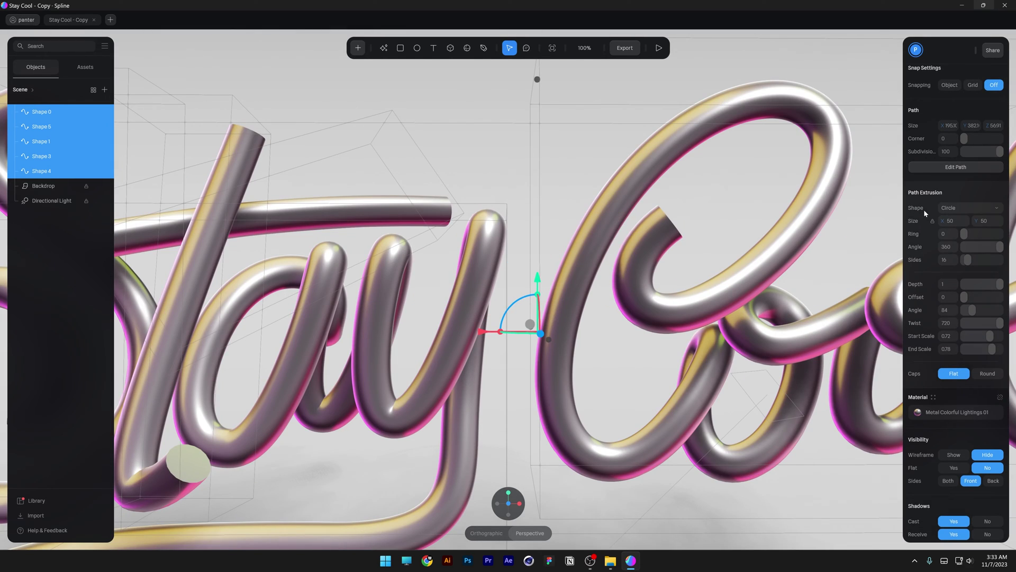
pyautogui.click(958, 208)
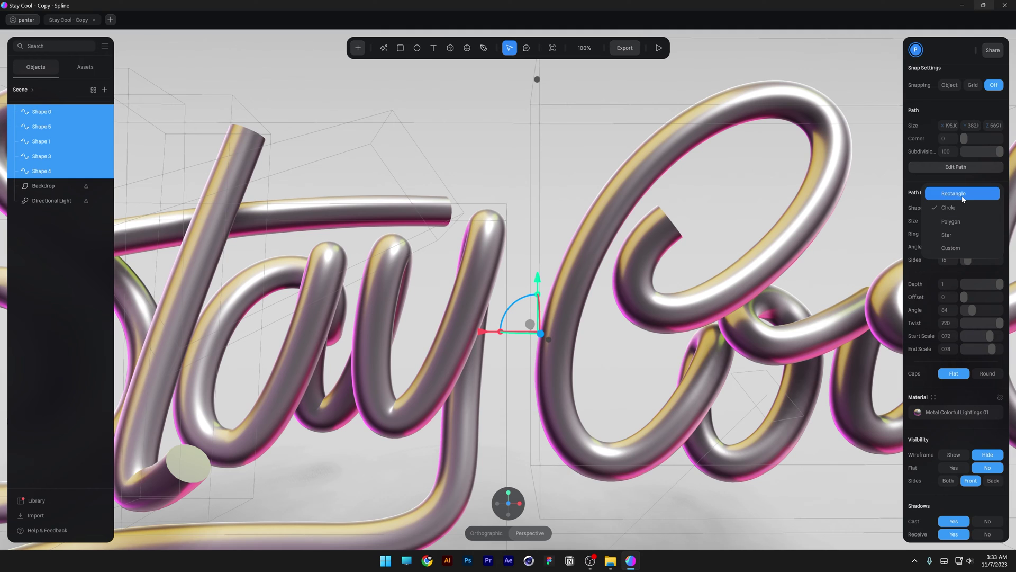
pyautogui.click(961, 195)
pyautogui.click(968, 208)
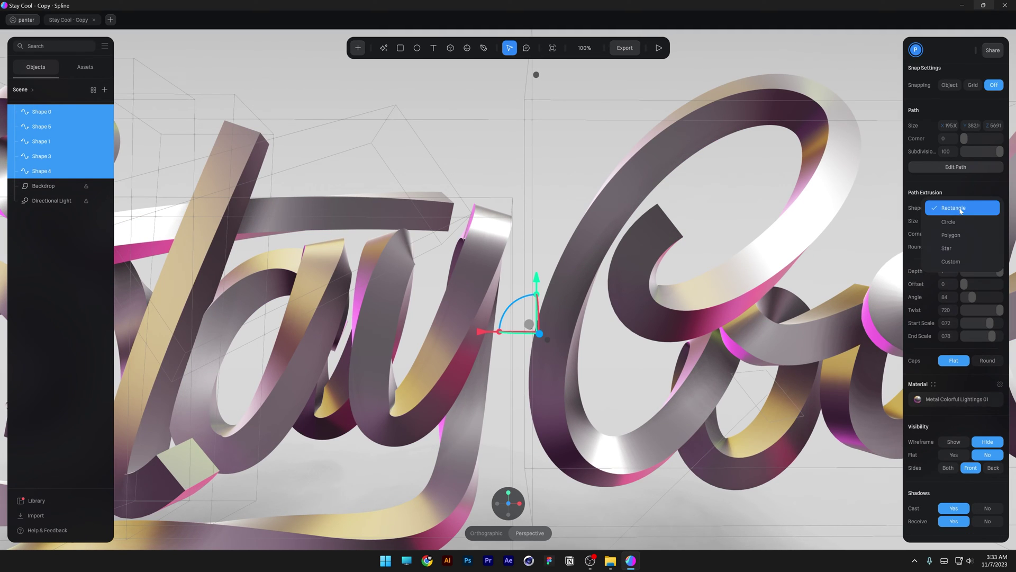
pyautogui.click(958, 236)
# Step: Try a Star extrusion cross-section on the lettering with 16 sides, inner value 37 and corner 8
pyautogui.click(959, 208)
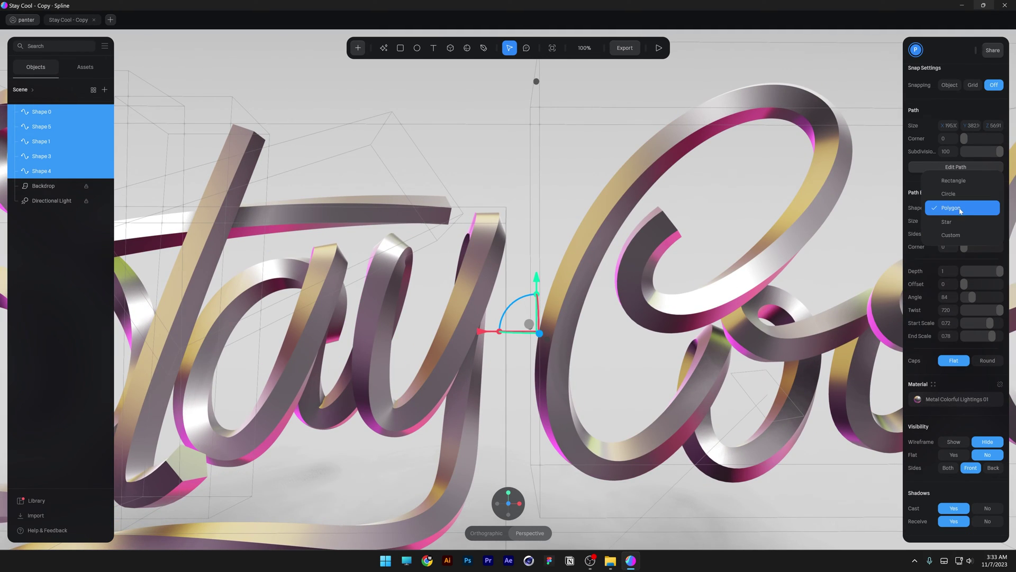
pyautogui.click(959, 224)
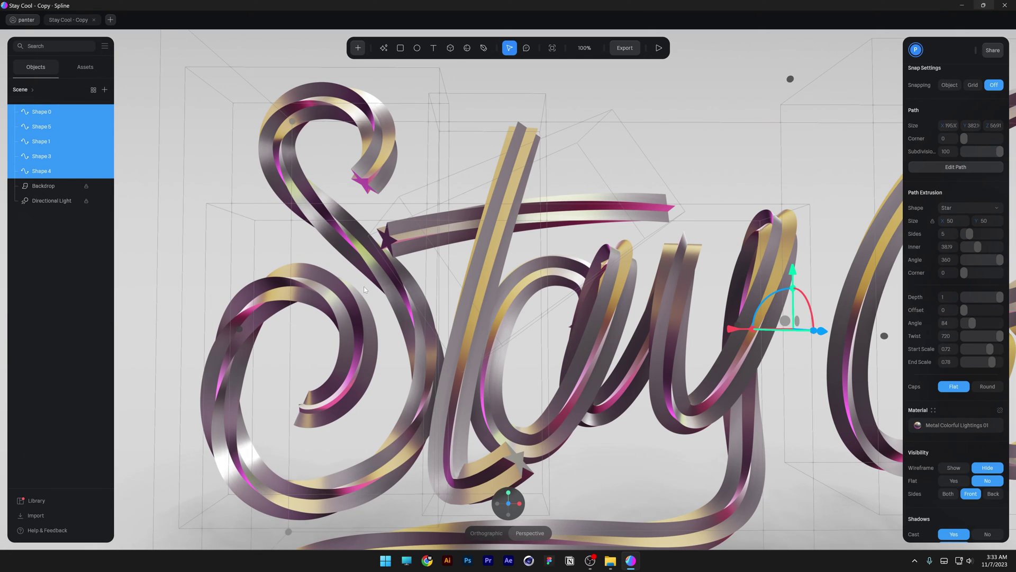
pyautogui.scroll(2, 364, 287)
pyautogui.moveTo(388, 273); pyautogui.dragTo(410, 302, button='middle')
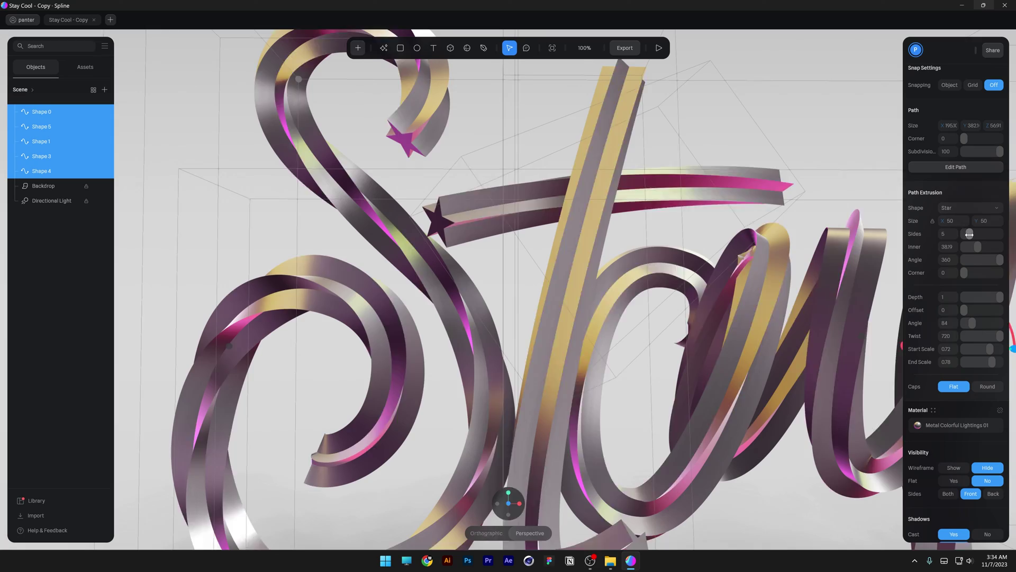
pyautogui.moveTo(970, 234); pyautogui.dragTo(967, 274)
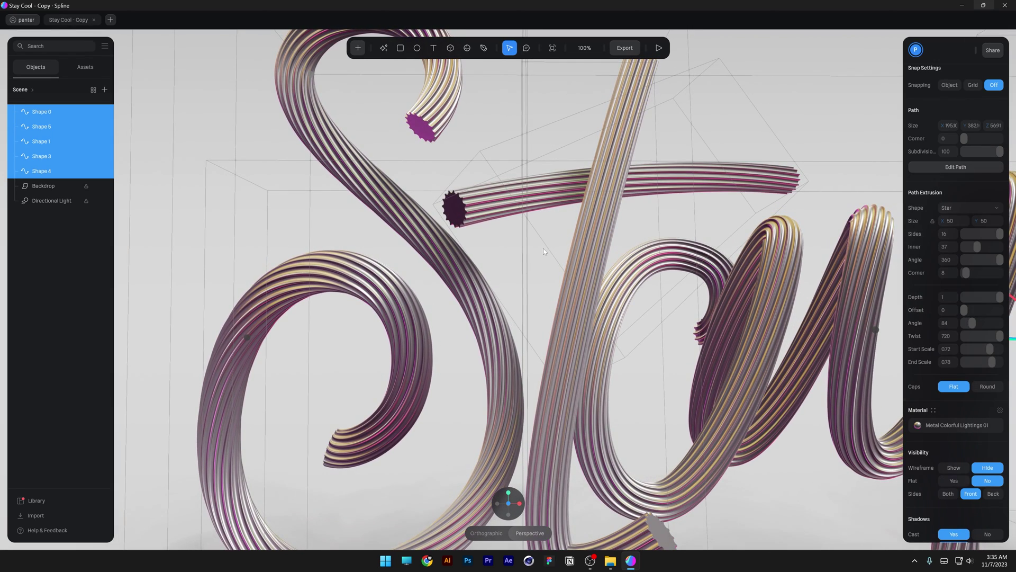
# Step: Switch the lettering's extrusion cross-section to Polygon with 11 sides and a corner value of 1
pyautogui.click(969, 208)
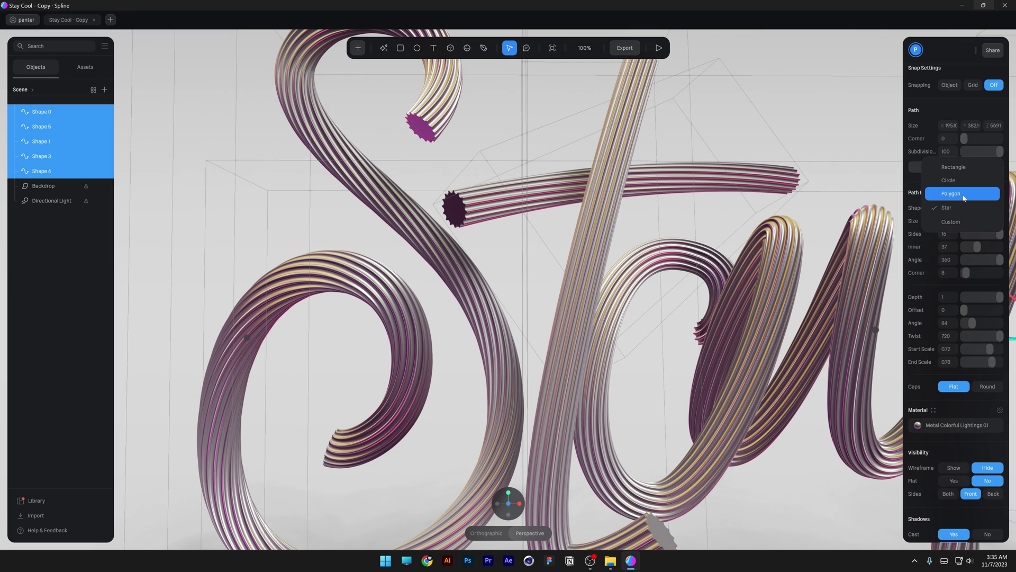
pyautogui.click(963, 196)
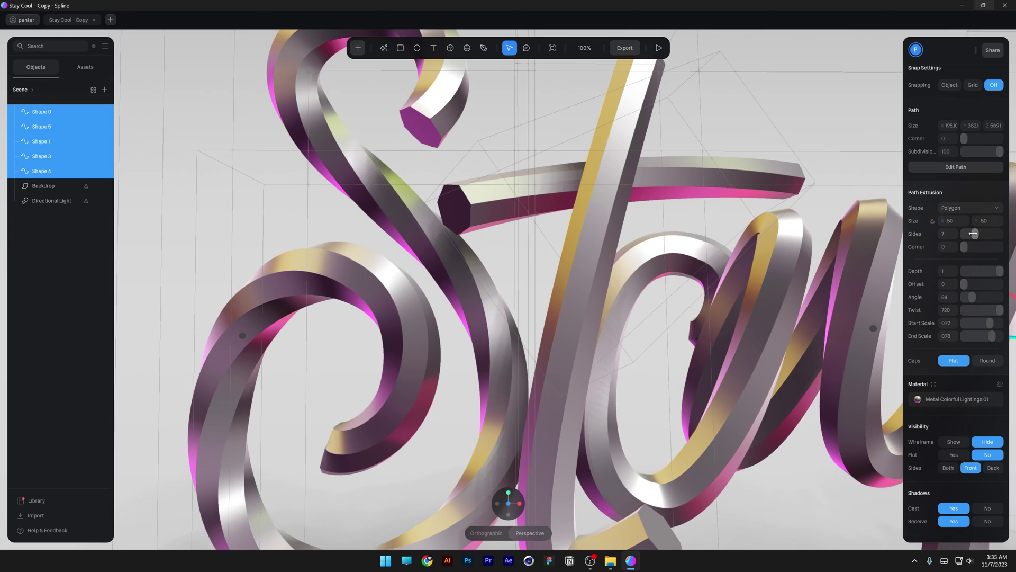
pyautogui.moveTo(974, 233); pyautogui.dragTo(986, 234)
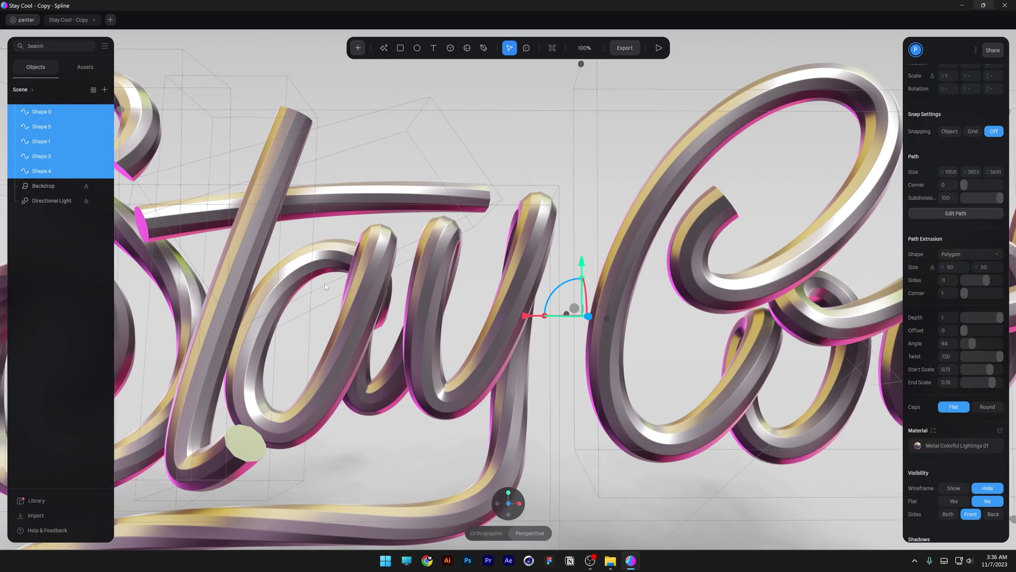
# Step: Set the lettering's extrusion angle to 73, try a twist of -720, and undo the twist change
pyautogui.scroll(5, 325, 284)
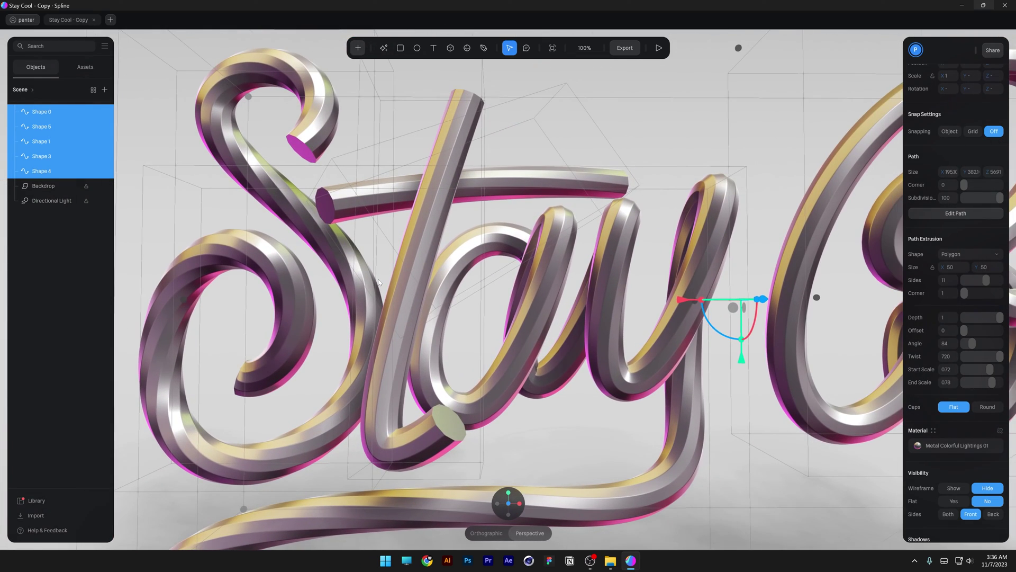
pyautogui.moveTo(997, 320); pyautogui.dragTo(957, 357)
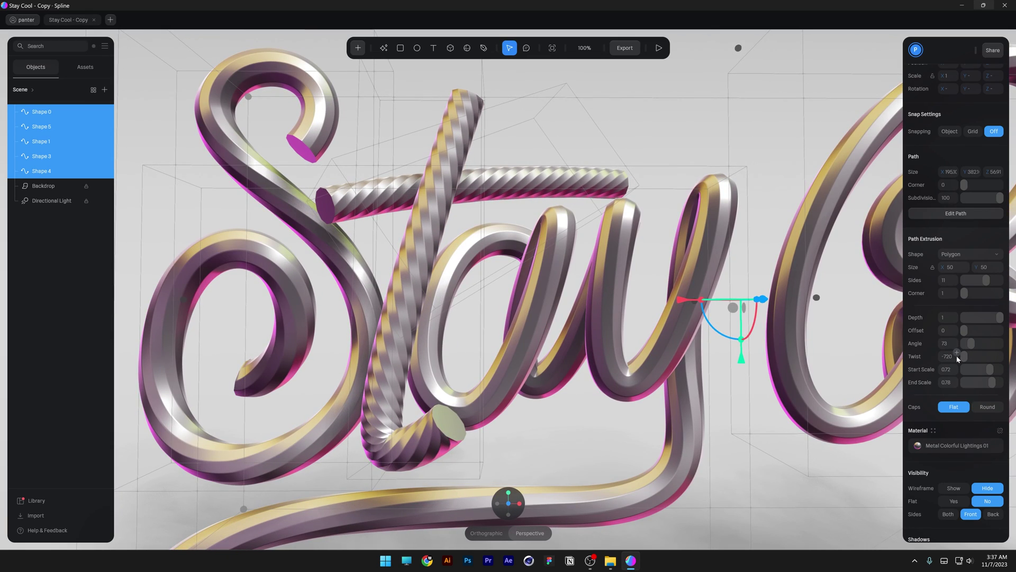
pyautogui.hotkey('ctrl', 'z')
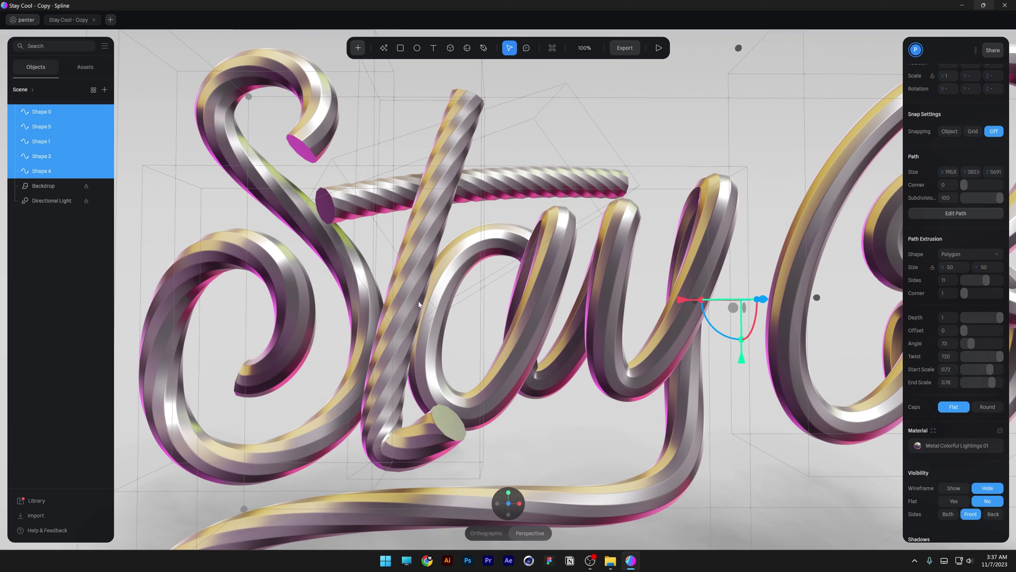
# Step: Reduce the extrusion twist to 393 to soften the spiral on the t strokes in Stay
pyautogui.click(587, 141)
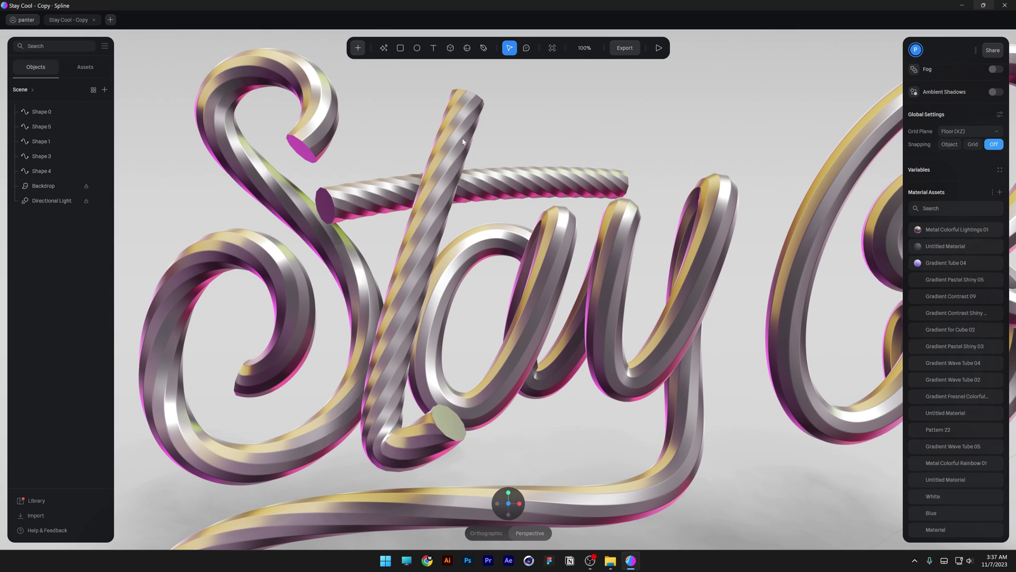
pyautogui.click(448, 143)
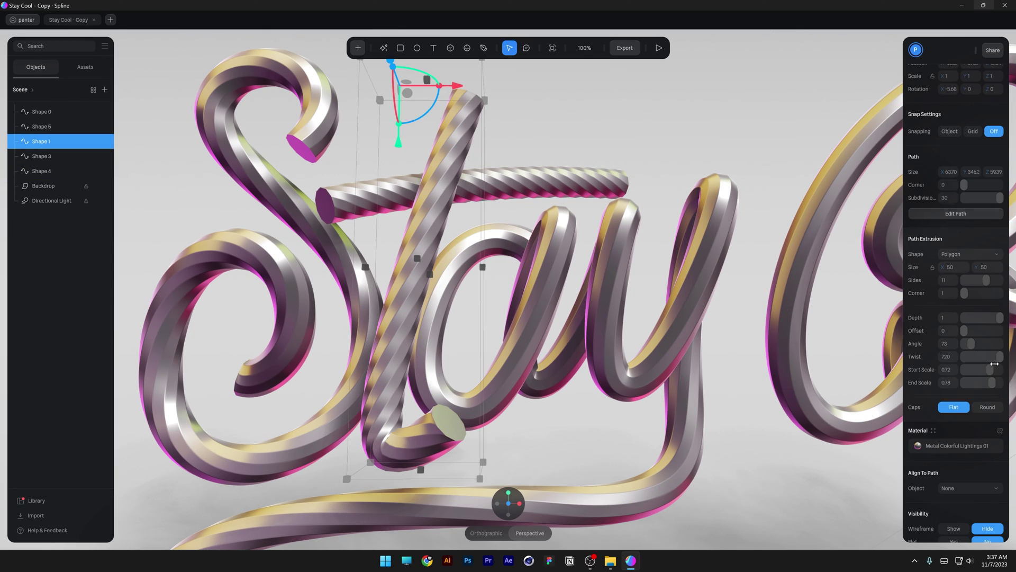
pyautogui.moveTo(1001, 357); pyautogui.dragTo(994, 358)
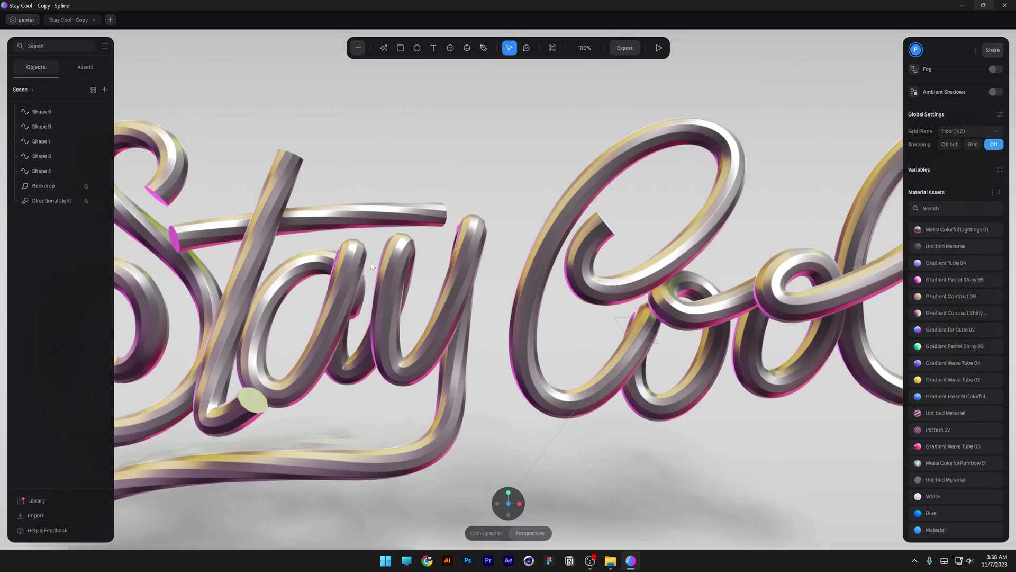
# Step: Reselect all the lettering, try a start scale of 0.04 and undo it, and lower the end scale to taper the stroke ends
pyautogui.scroll(2, 371, 263)
pyautogui.moveTo(371, 263); pyautogui.dragTo(405, 237, button='middle')
pyautogui.scroll(-4, 425, 245)
pyautogui.moveTo(215, 131); pyautogui.dragTo(813, 386)
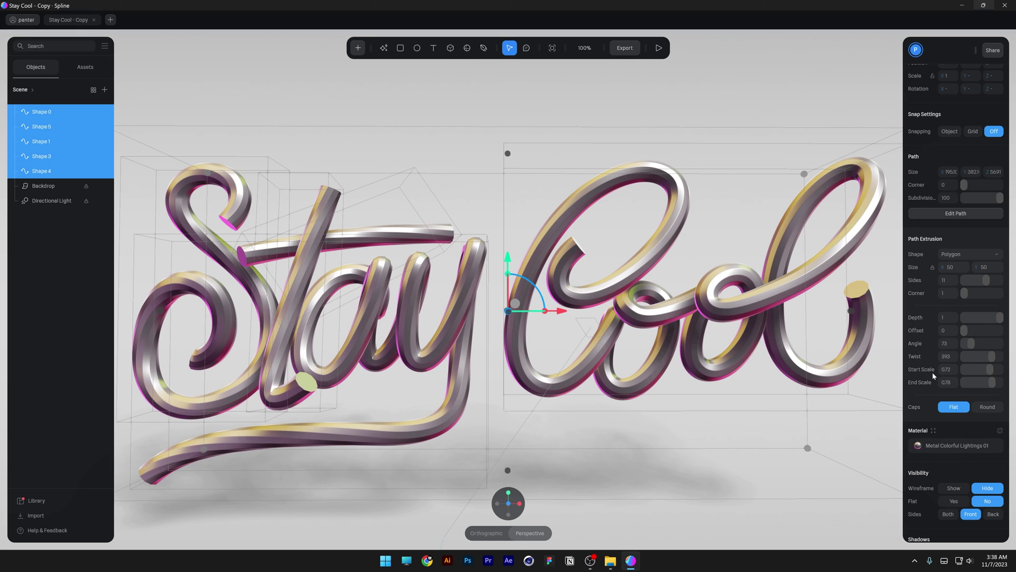
pyautogui.moveTo(987, 370); pyautogui.dragTo(965, 370)
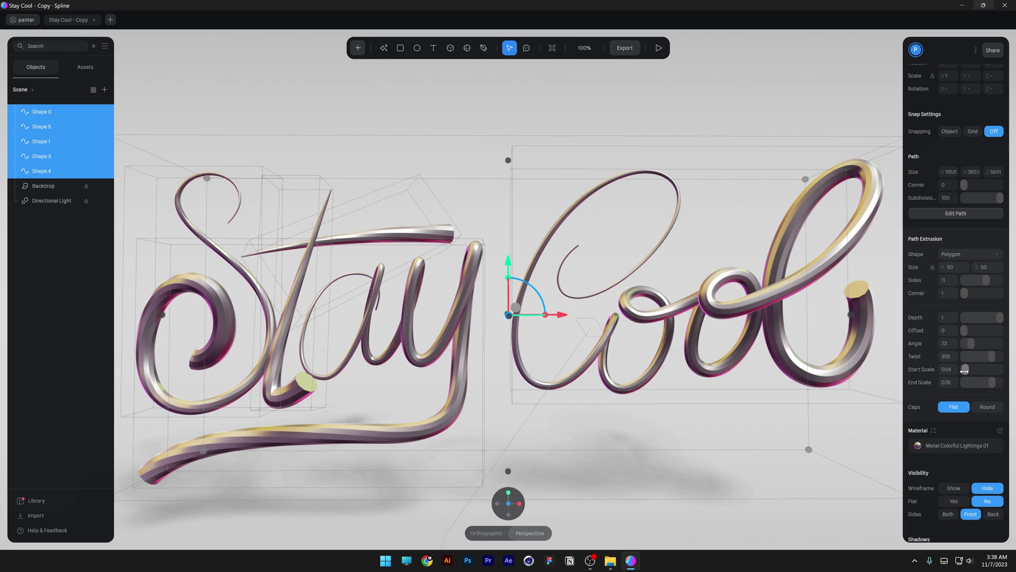
pyautogui.hotkey('ctrl', 'z')
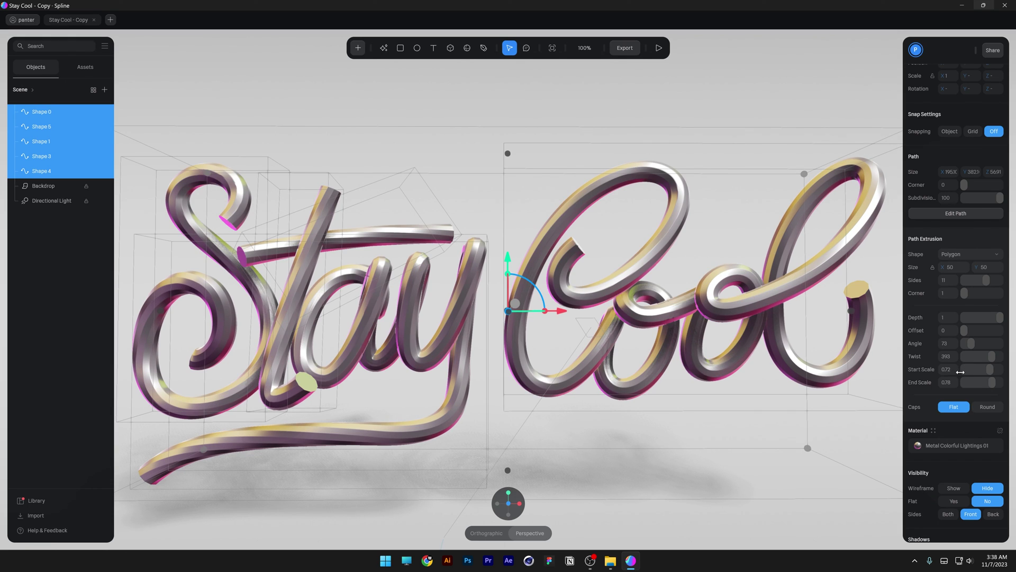
pyautogui.moveTo(987, 383); pyautogui.dragTo(971, 382)
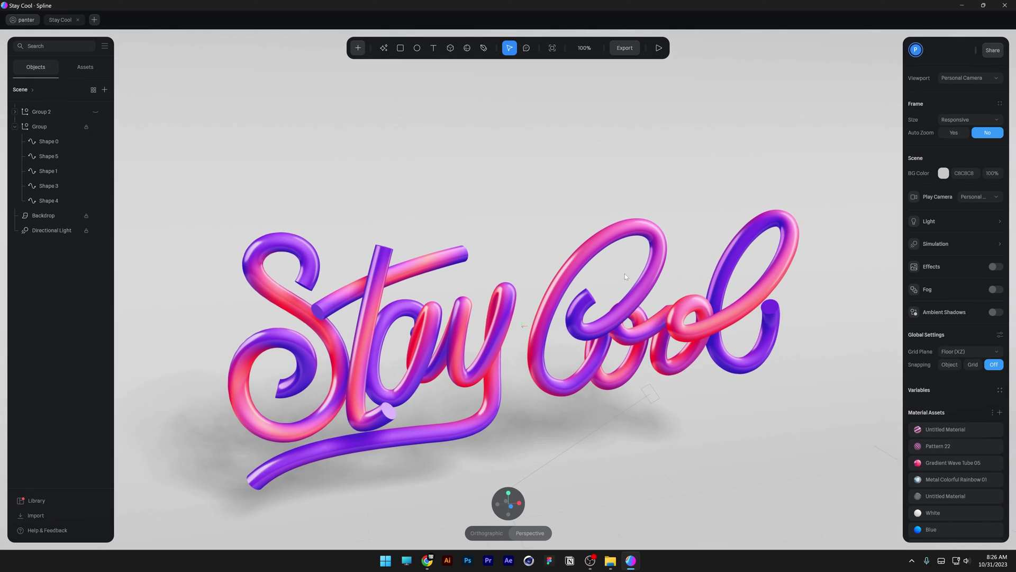
pyautogui.keyDown('alt'); pyautogui.moveTo(625, 274); pyautogui.dragTo(630, 249); pyautogui.keyUp('alt')
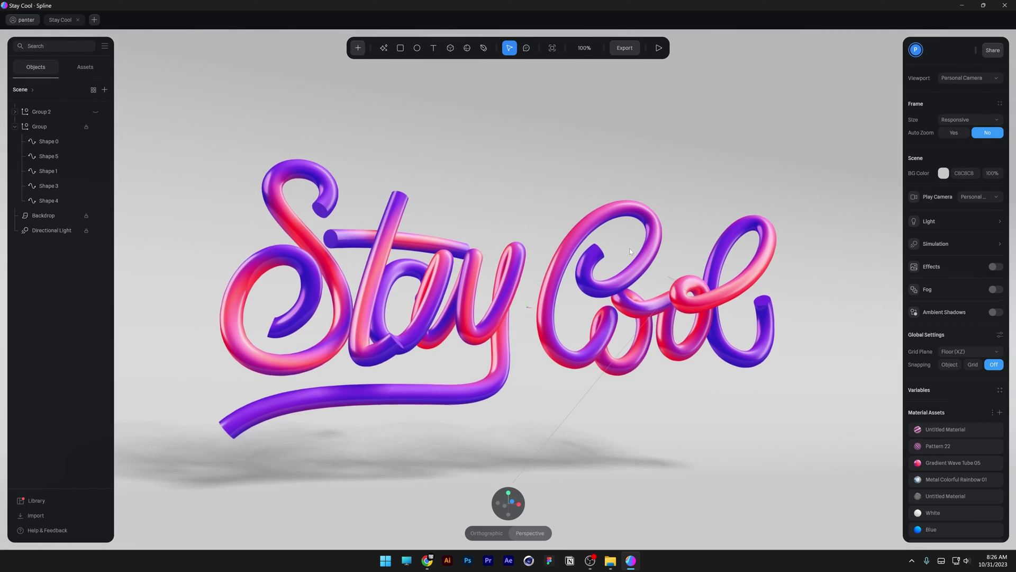